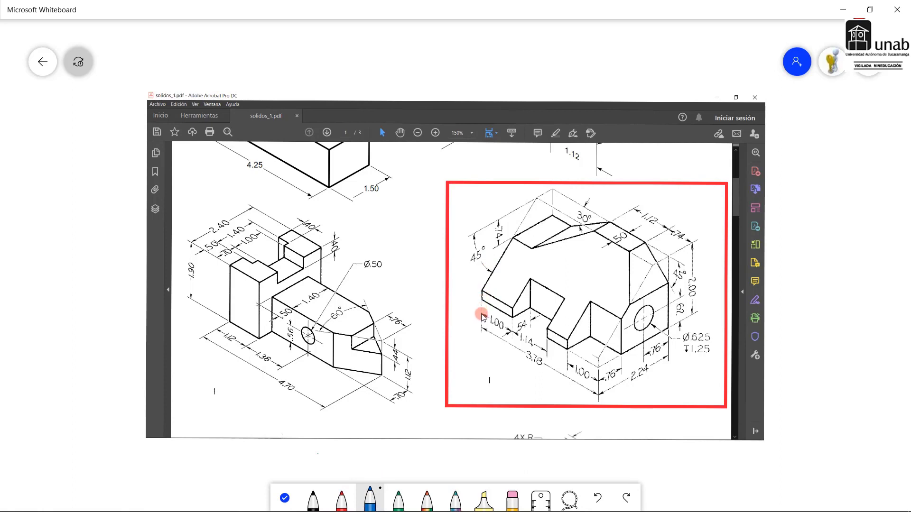
Outline the front face of the boxed part's envelope in blue, add a viewing-direction arrow, and undo the marks.
mouse_move(483, 301)
left_mouse_down()
mouse_move(483, 231)
mouse_move(600, 283)
mouse_move(596, 367)
left_mouse_up()
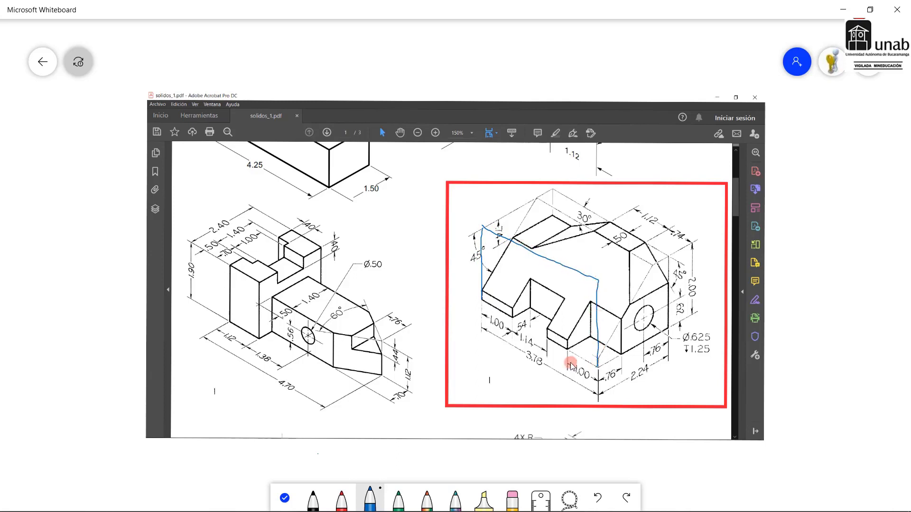
left_click_drag(480, 304, 597, 367)
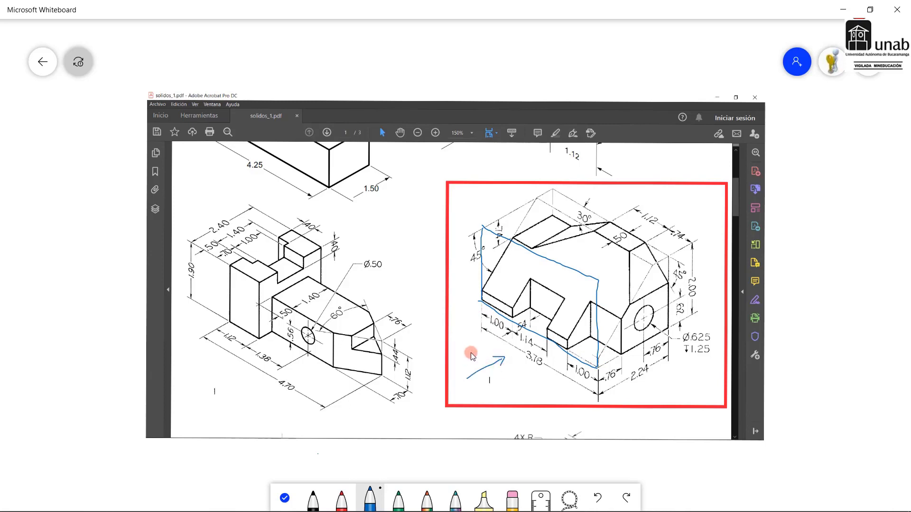
left_click_drag(472, 356, 477, 346)
key("ctrl+z")
key("ctrl+z")
key("ctrl+z")
key("ctrl+z")
key("ctrl+z")
key("ctrl+z")
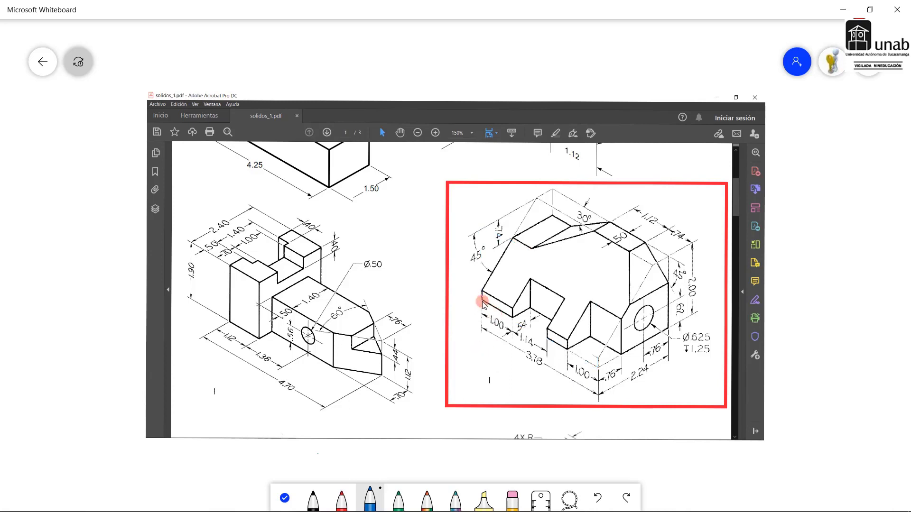
Sketch an irregular front-face outline in blue over the boxed part and undo the strokes.
mouse_move(481, 301)
left_mouse_down()
mouse_move(480, 271)
mouse_move(502, 269)
left_mouse_up()
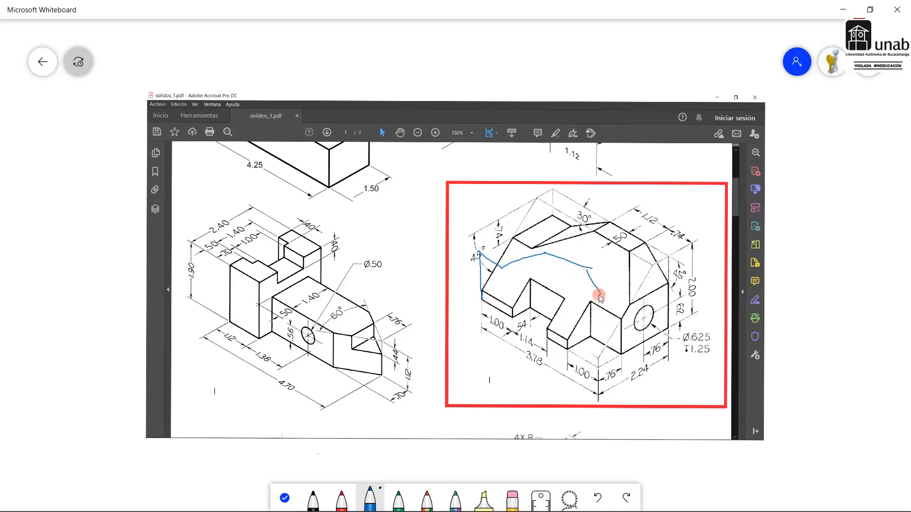
left_click_drag(600, 298, 597, 338)
left_click_drag(482, 296, 595, 364)
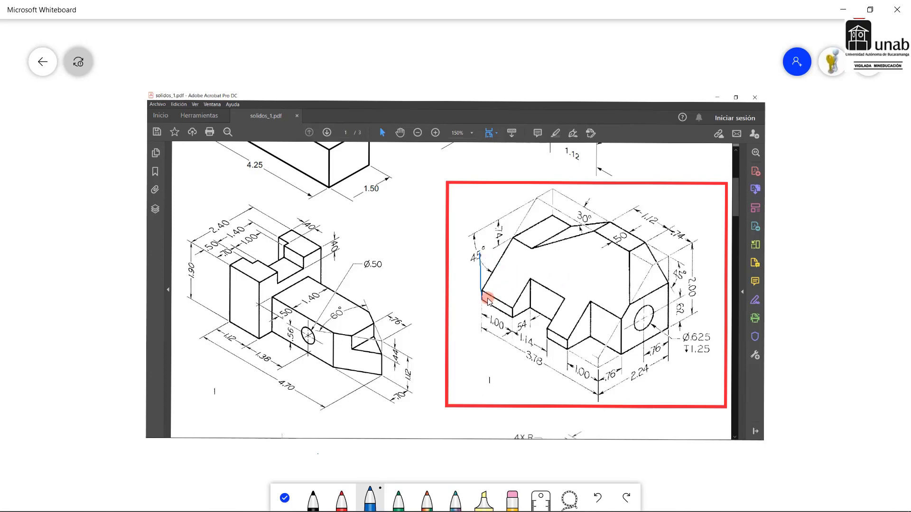
Outline the top face of the part's envelope in green, add a downward viewing arrow, and undo the marks.
left_click(397, 502)
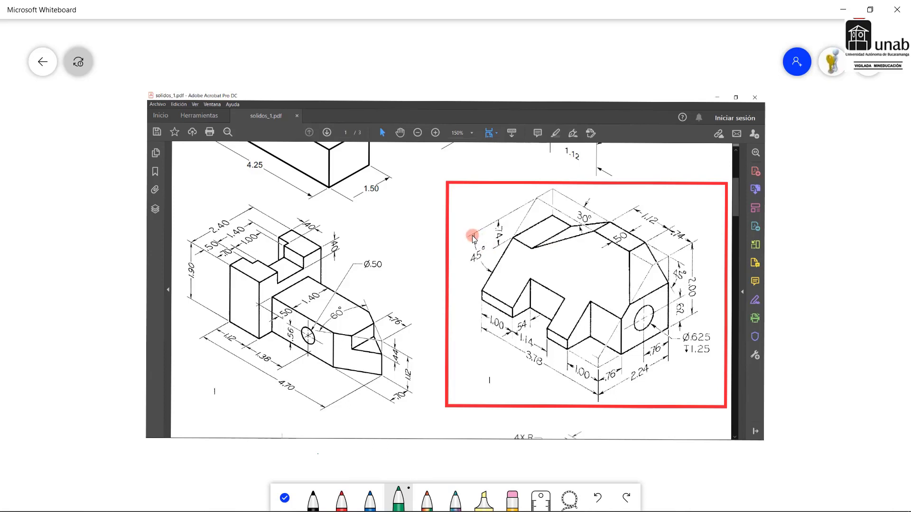
mouse_move(471, 235)
left_mouse_down()
mouse_move(549, 192)
mouse_move(664, 252)
left_mouse_up()
mouse_move(557, 280)
left_mouse_down()
mouse_move(599, 306)
mouse_move(669, 259)
left_mouse_up()
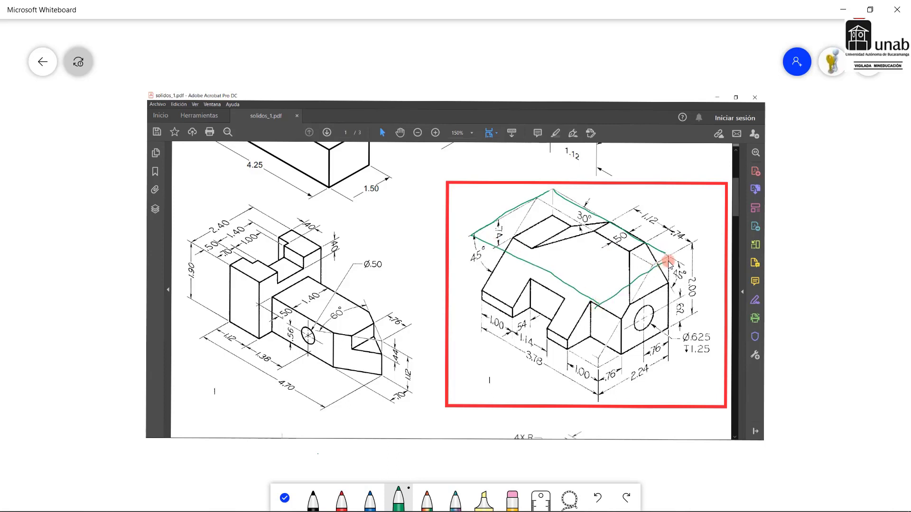
left_click_drag(584, 193, 587, 242)
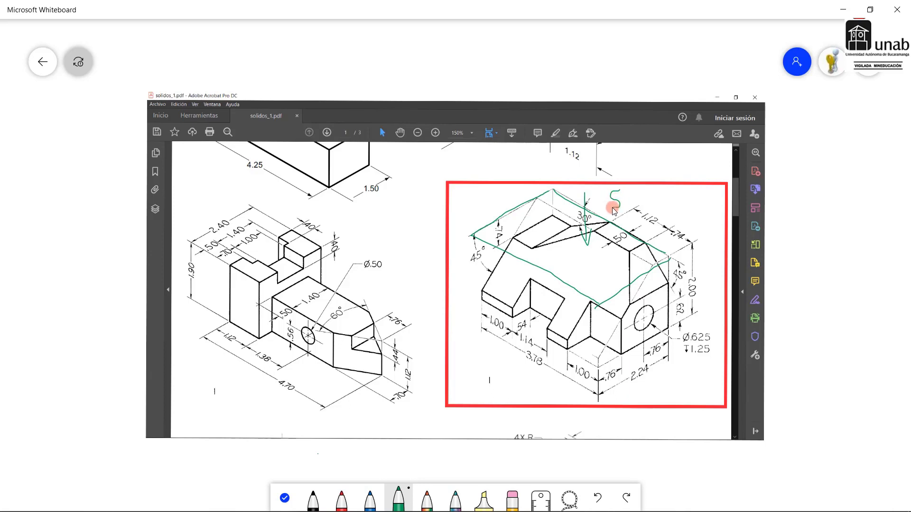
key("ctrl+z")
key("ctrl+z")
key("ctrl+z")
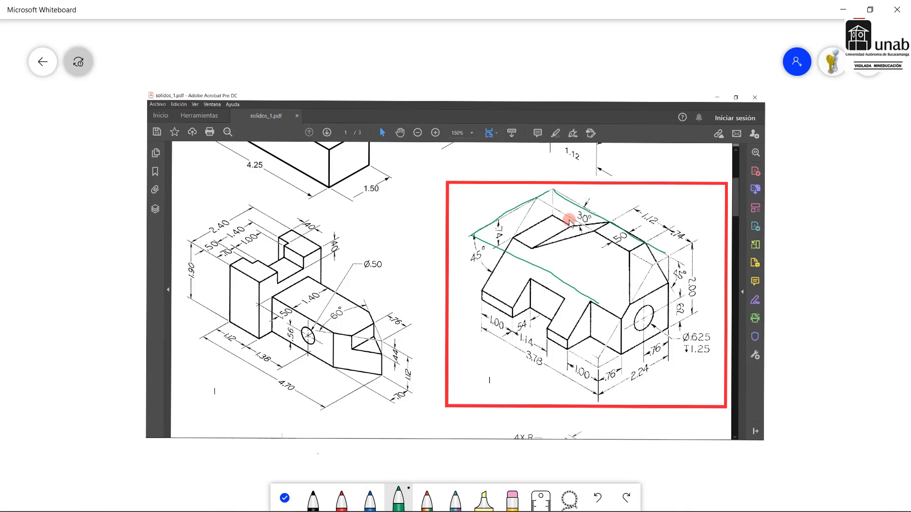
key("ctrl+z")
key("ctrl+z")
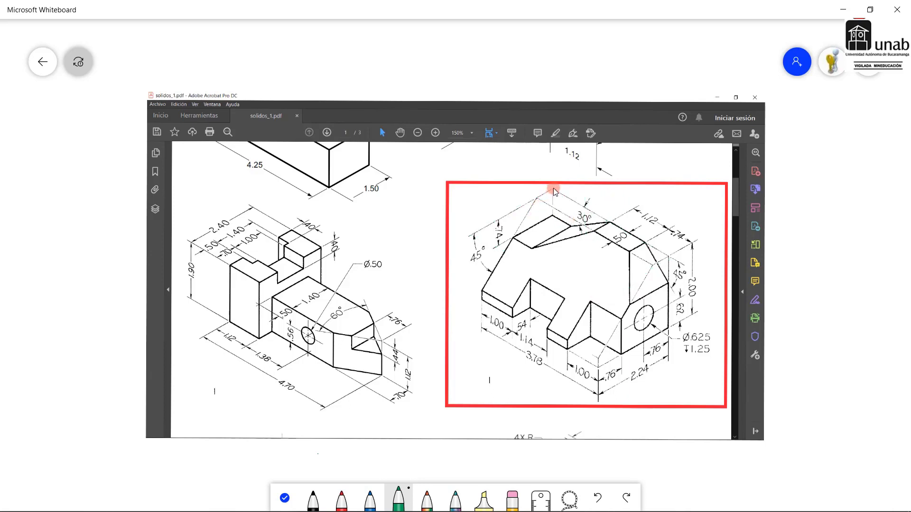
Sketch an irregular stepped top-face outline in green over the boxed part and undo it.
left_click_drag(481, 231, 469, 236)
left_click_drag(553, 187, 669, 246)
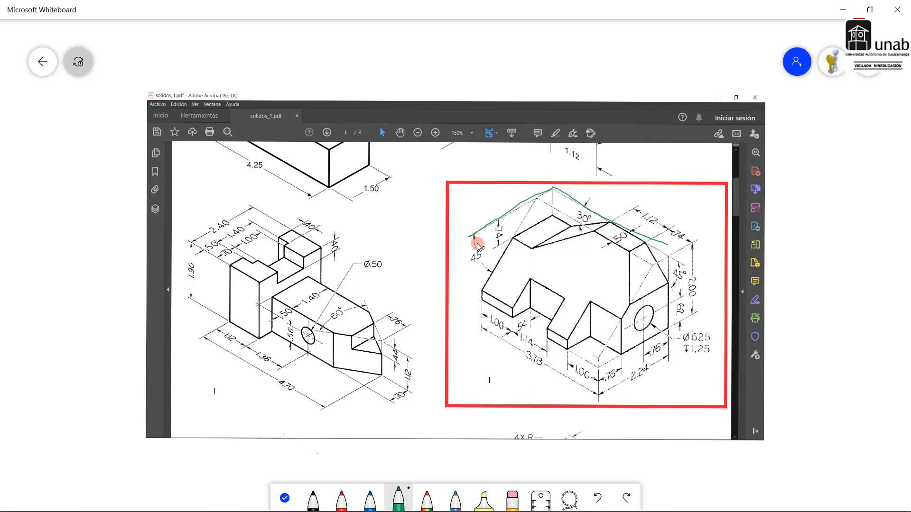
mouse_move(472, 236)
left_mouse_down()
mouse_move(510, 256)
mouse_move(533, 243)
left_mouse_up()
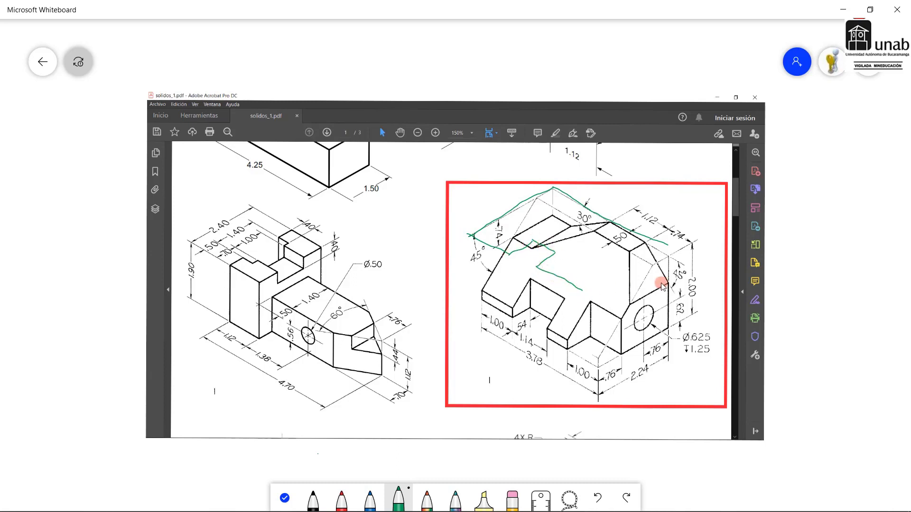
mouse_move(677, 260)
left_mouse_down()
mouse_move(635, 284)
mouse_move(582, 290)
left_mouse_up()
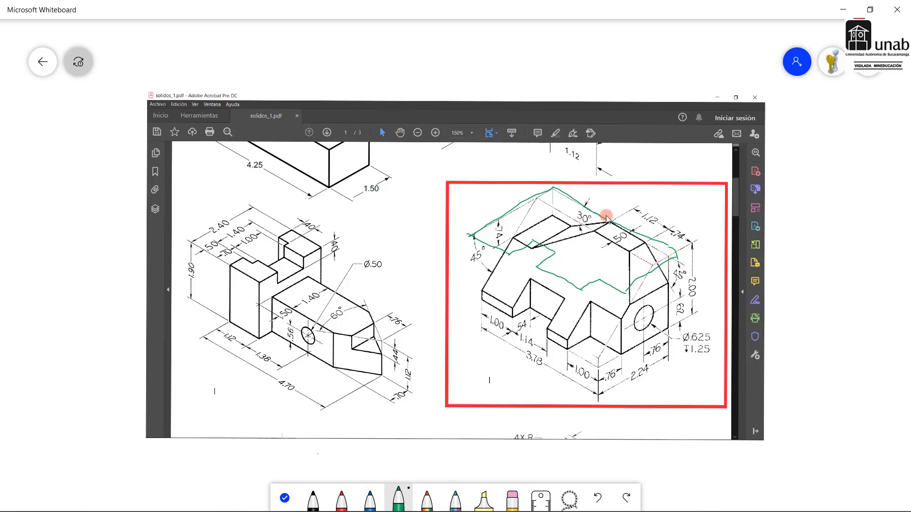
key("ctrl+z")
key("ctrl+z")
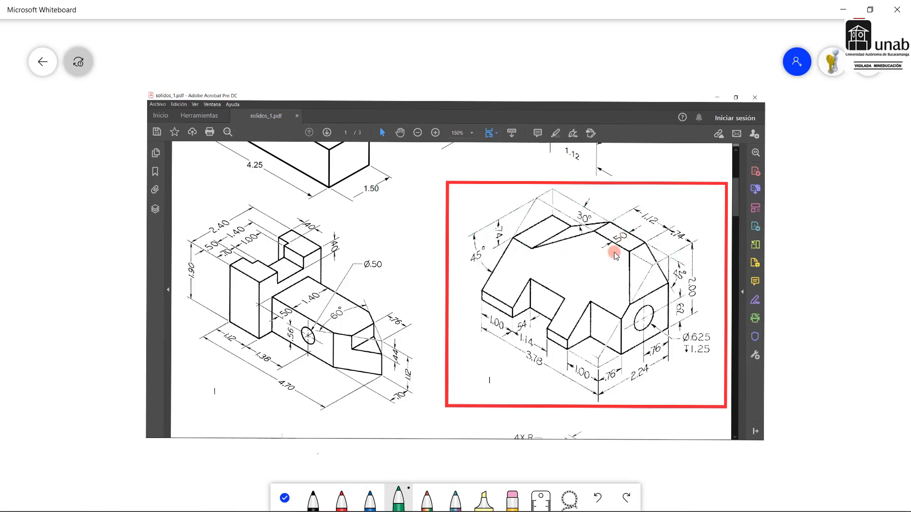
Outline the side face of the part's envelope in red, on the hole's side, and undo the marks.
left_click(342, 499)
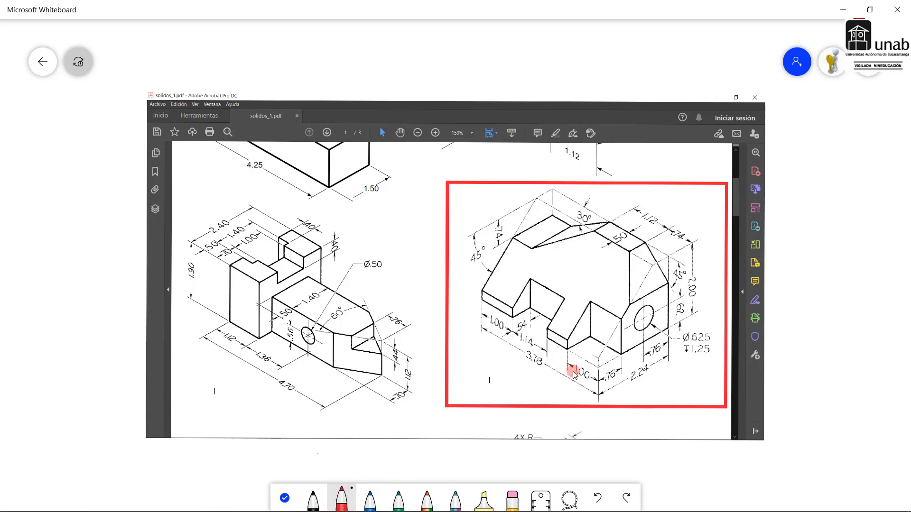
mouse_move(598, 367)
left_mouse_down()
mouse_move(600, 299)
mouse_move(667, 256)
mouse_move(669, 327)
left_mouse_up()
left_click_drag(599, 368, 668, 332)
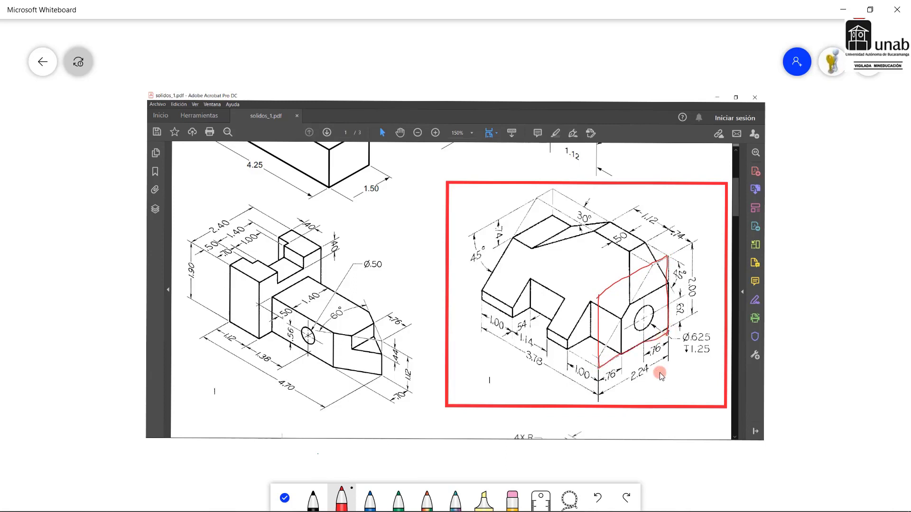
mouse_move(657, 371)
left_mouse_down()
mouse_move(687, 392)
mouse_move(666, 365)
left_mouse_up()
key("ctrl+z")
key("ctrl+z")
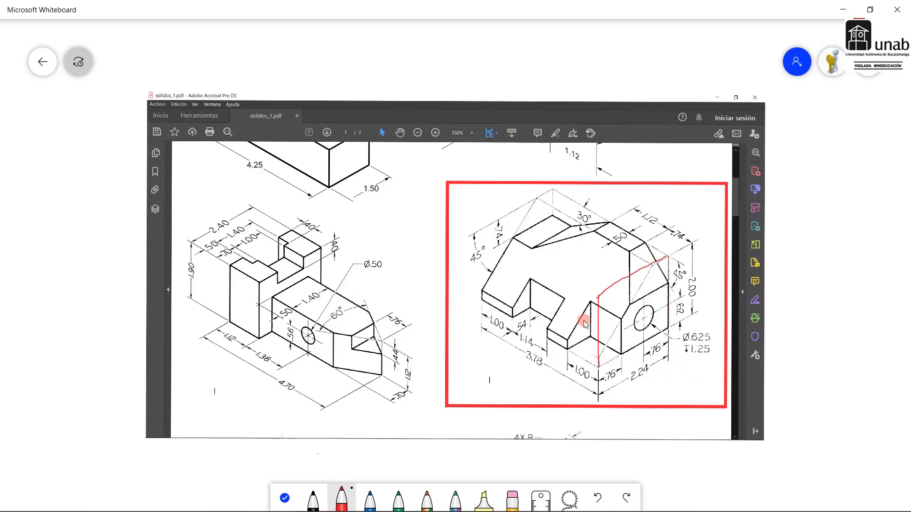
key("ctrl+z")
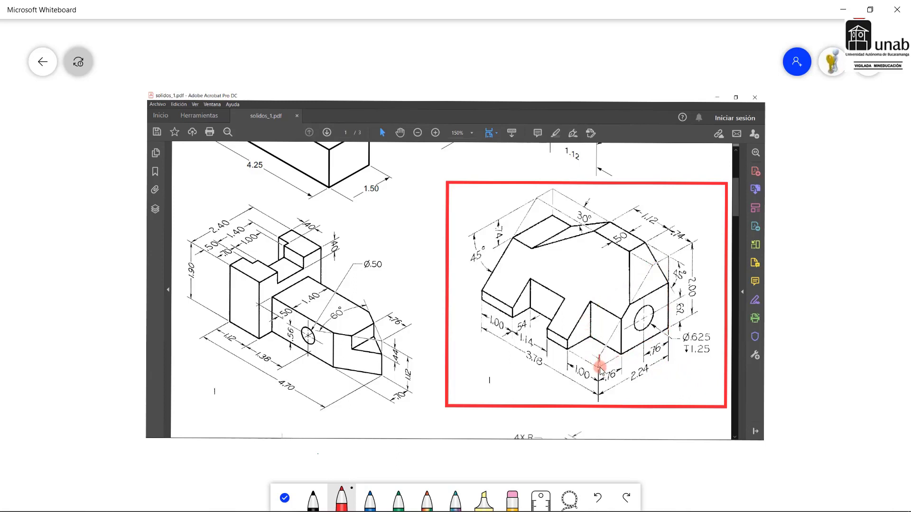
Sketch a slanted side-face outline in red around the face with the hole and undo it.
mouse_move(606, 350)
left_mouse_down()
mouse_move(657, 258)
mouse_move(668, 271)
mouse_move(667, 329)
left_mouse_up()
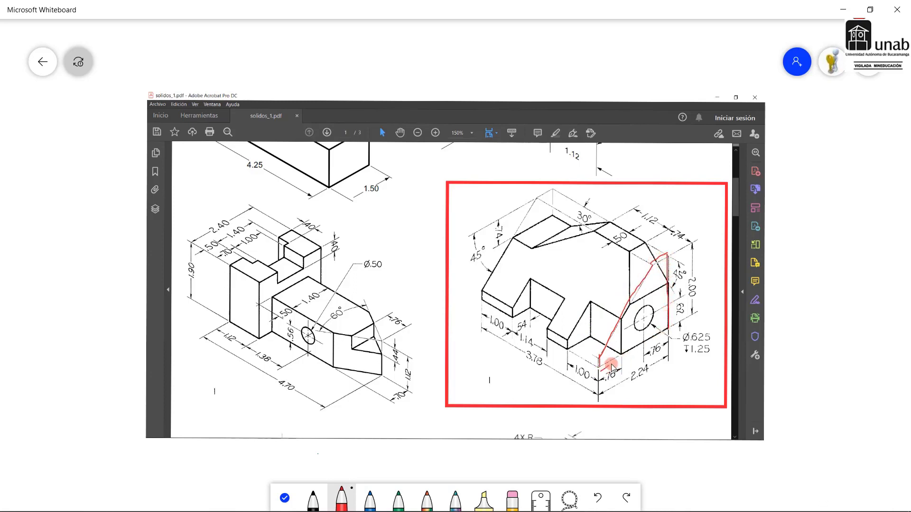
left_click_drag(612, 368, 678, 327)
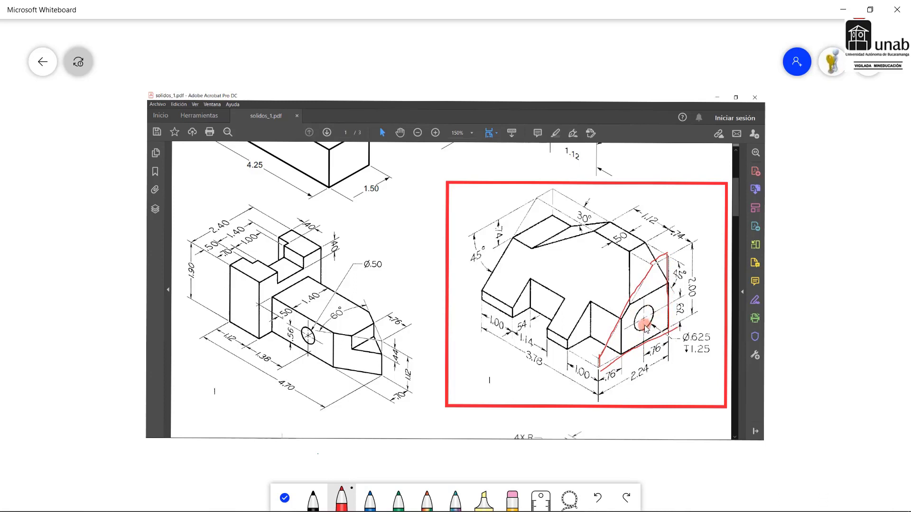
key("ctrl+z")
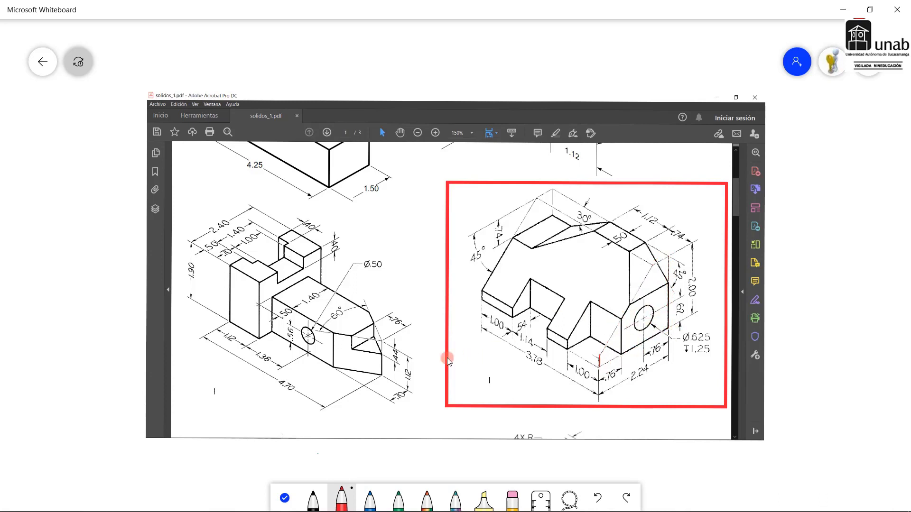
Mark the front viewing direction with a blue arrow and the letter F below the part, and undo it.
left_click(370, 501)
mouse_move(475, 385)
left_mouse_down()
mouse_move(513, 367)
mouse_move(510, 374)
left_mouse_up()
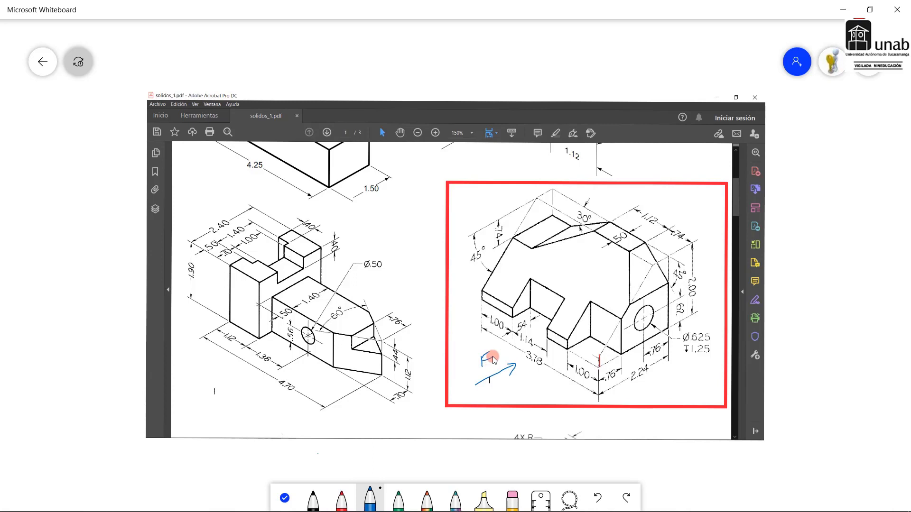
key("ctrl+z")
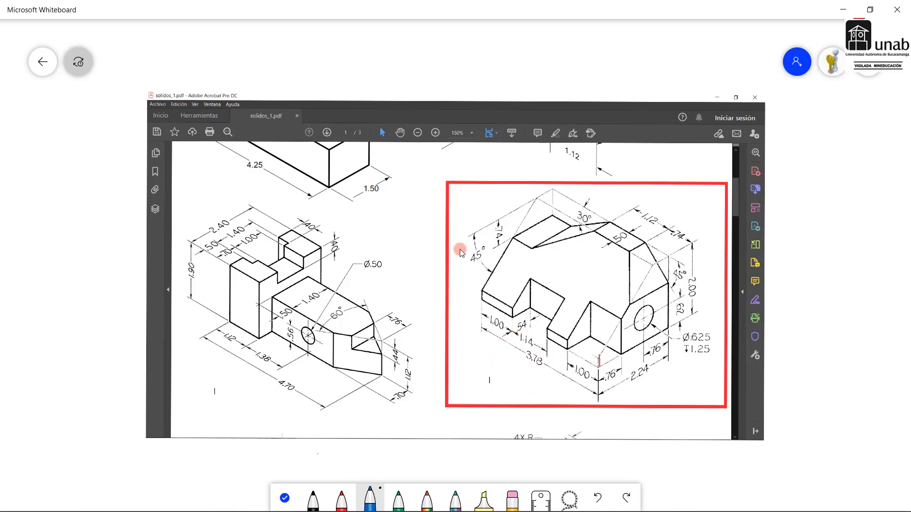
Switch to SOLIDWORKS and start a boss extrude with its sketch on the Alzado plane.
left_click(191, 507)
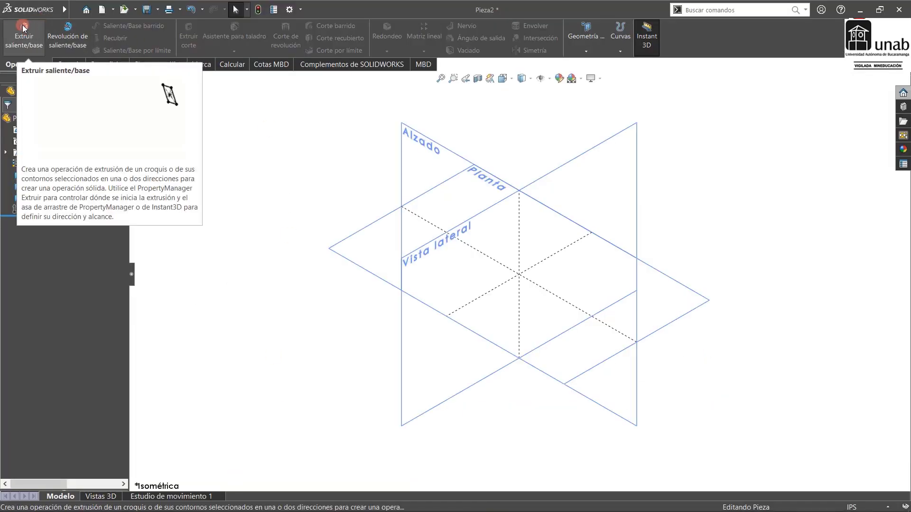
left_click(20, 36)
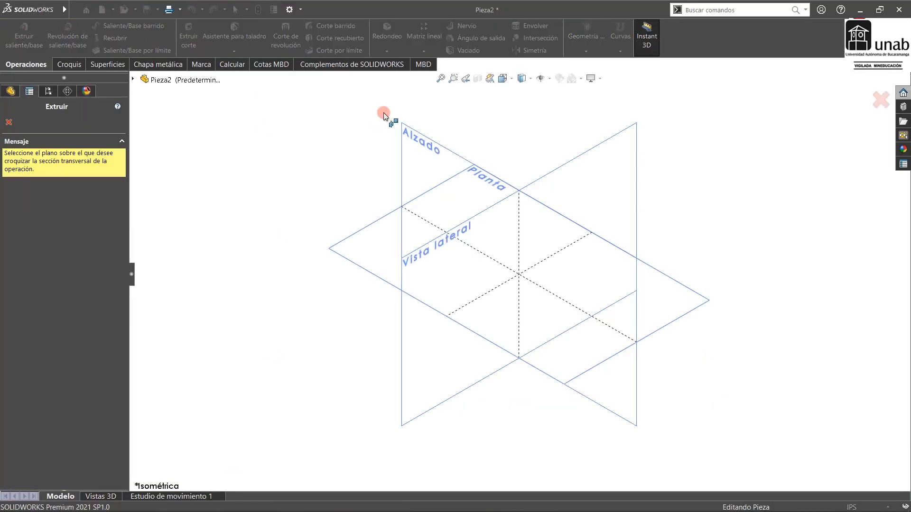
left_click(409, 144)
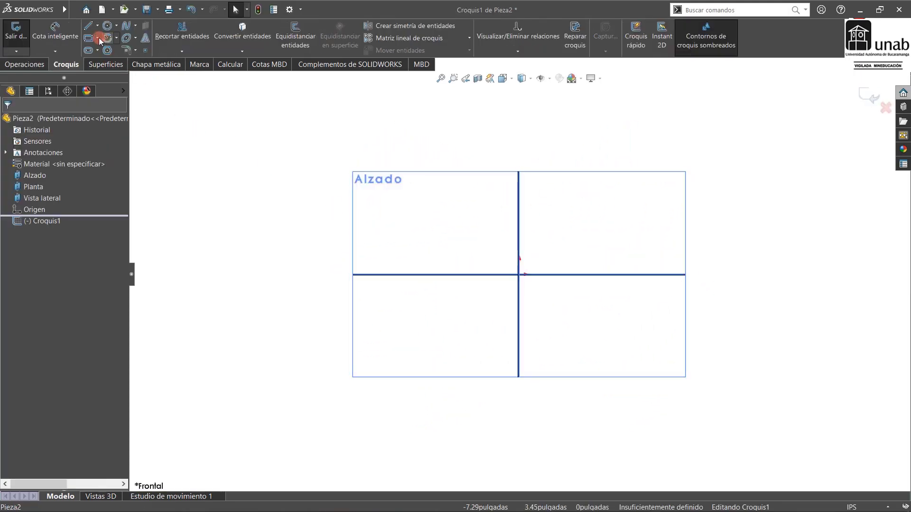
Draw a center rectangle about 4.10 by 2.33 inches, centred on the origin.
left_click(97, 38)
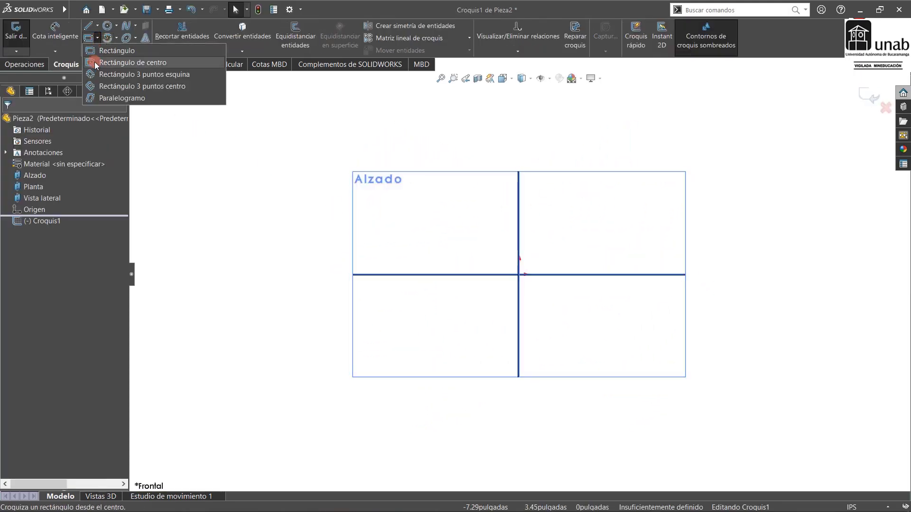
left_click(133, 62)
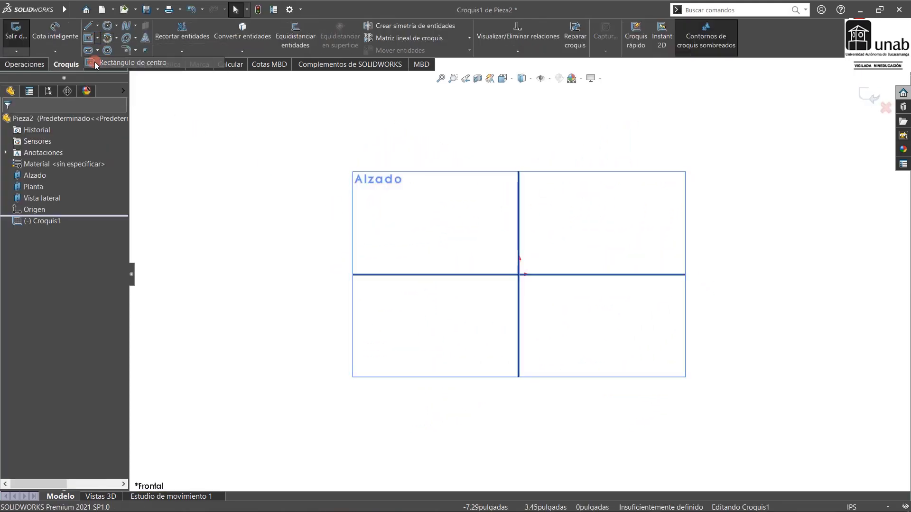
left_click(519, 276)
left_click(424, 221)
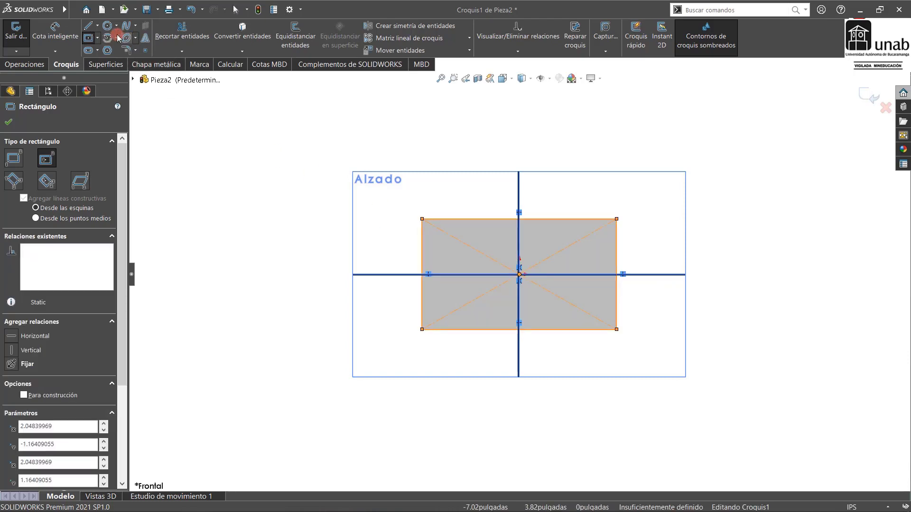
Dimension the rectangle's width between its vertical edges as 3.78 inches.
left_click(56, 30)
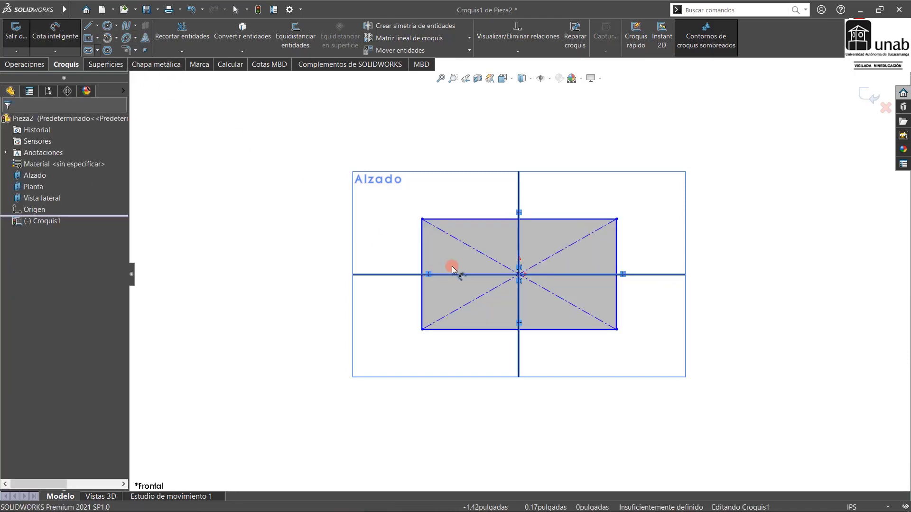
left_click(422, 247)
left_click(617, 251)
left_click(574, 194)
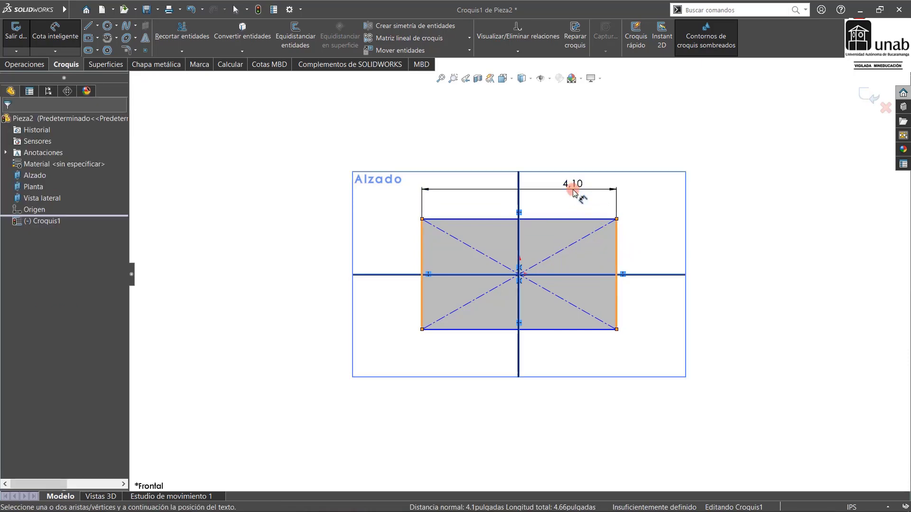
type("3.78")
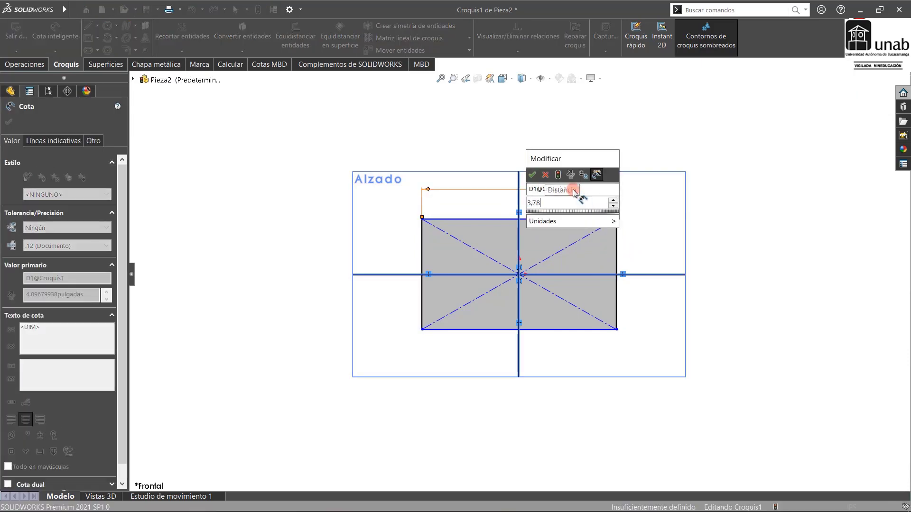
key("Return")
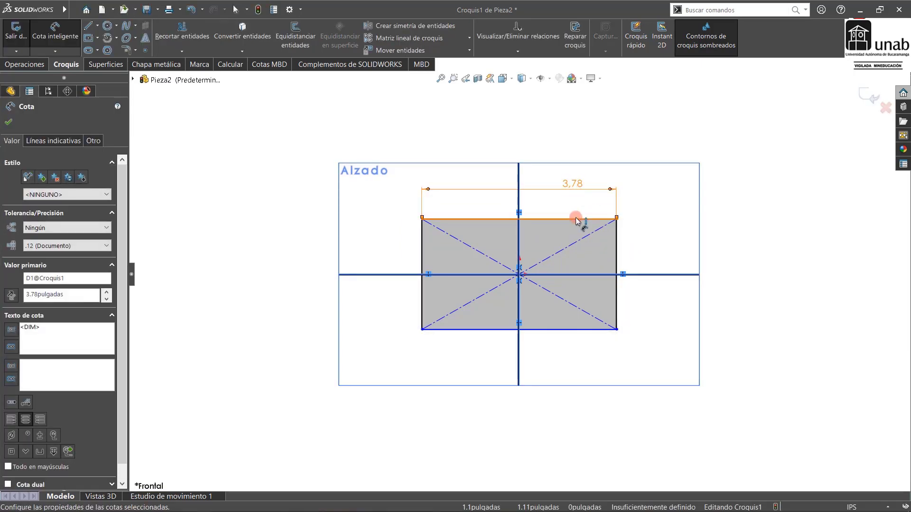
Dimension the rectangle's height between its top and bottom edges as 2 inches.
left_click(576, 220)
left_click(576, 329)
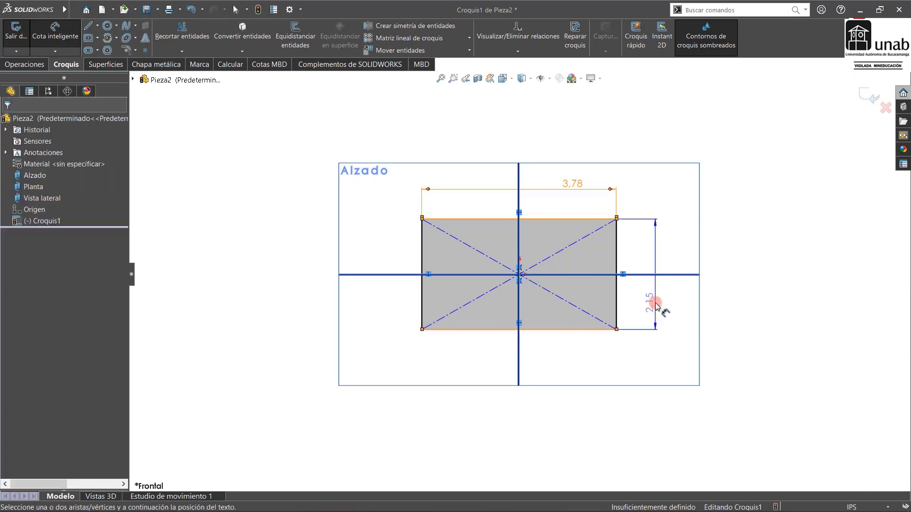
left_click(657, 307)
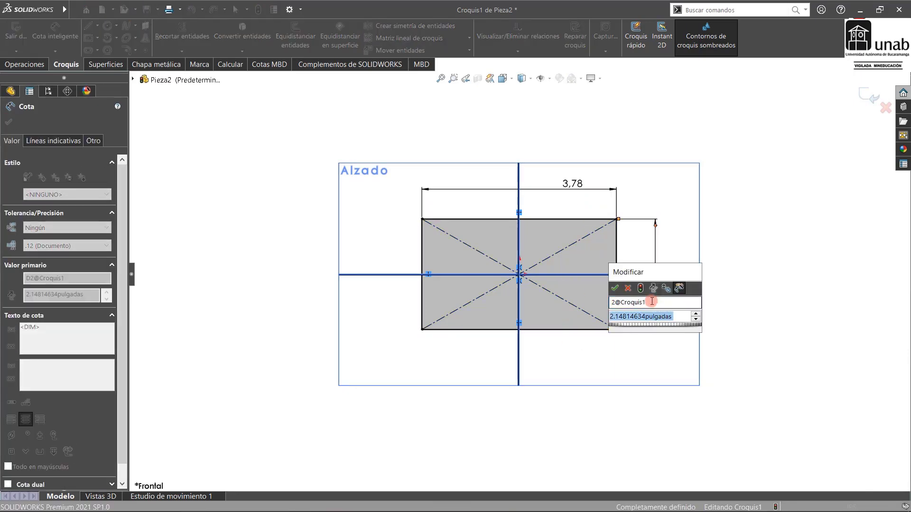
type("2")
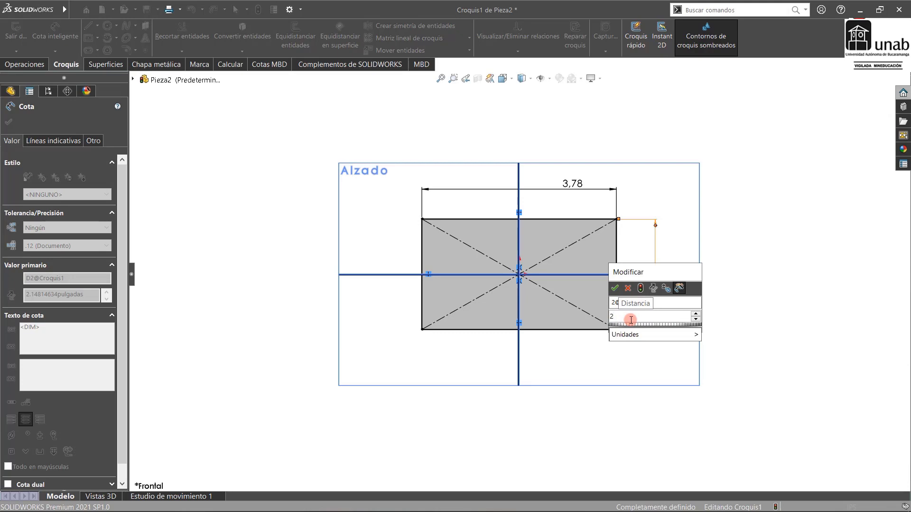
key("Return")
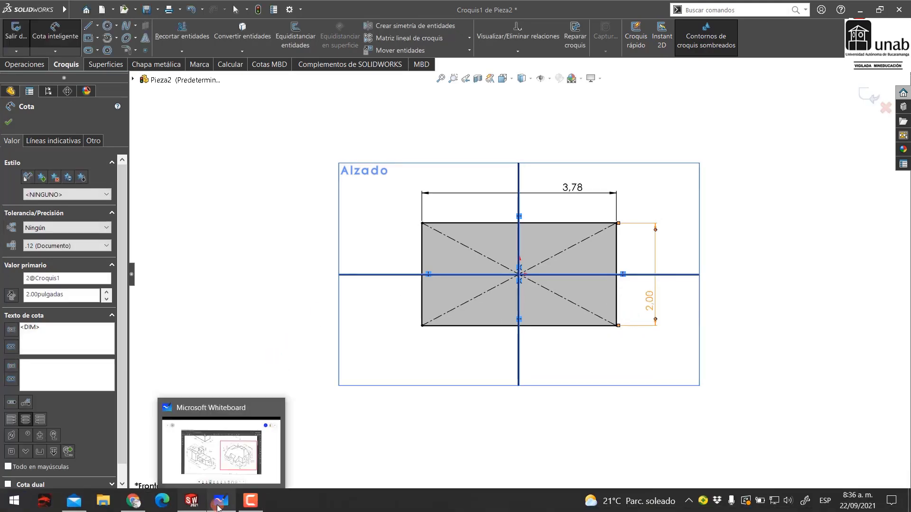
Consult the Whiteboard drawing and, in SOLIDWORKS, sketch a notch from the left edge: about 0.82 inches horizontal and about 0.88 inches sloping to the top edge.
left_click(218, 507)
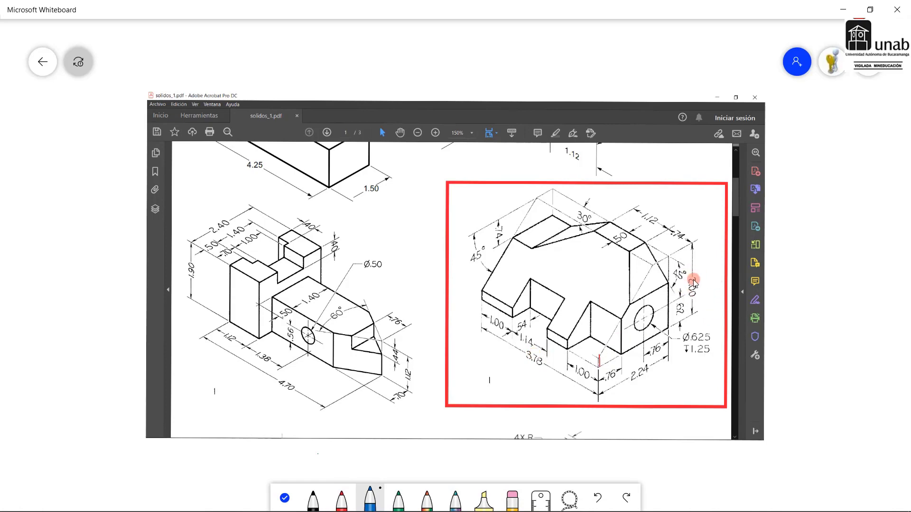
mouse_move(253, 507)
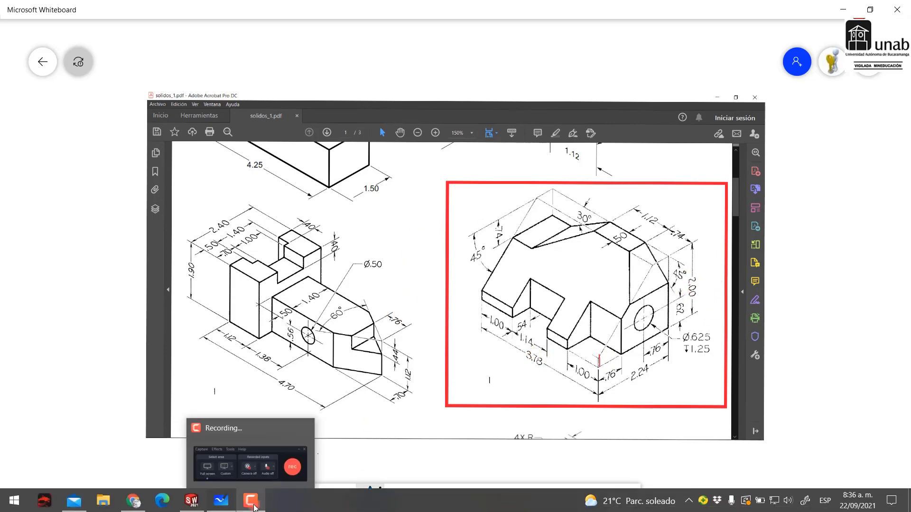
key("alt+Tab")
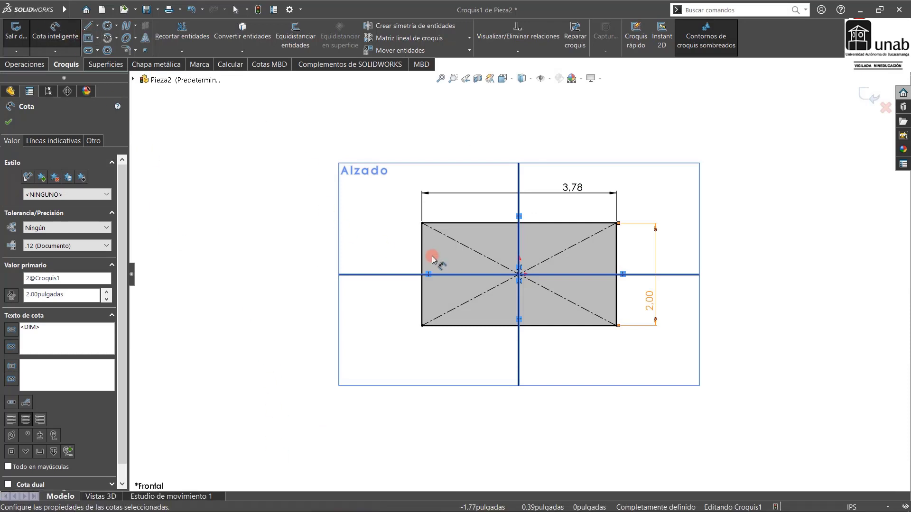
left_click(88, 25)
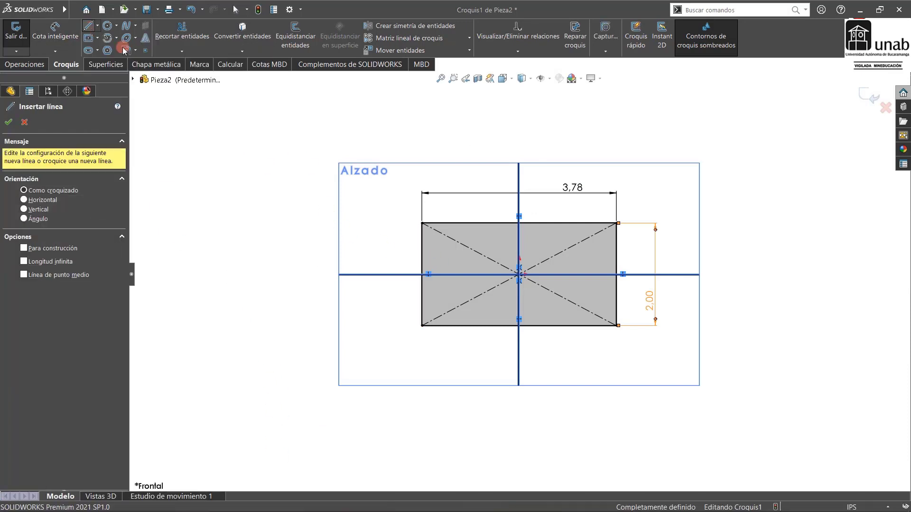
left_click(422, 257)
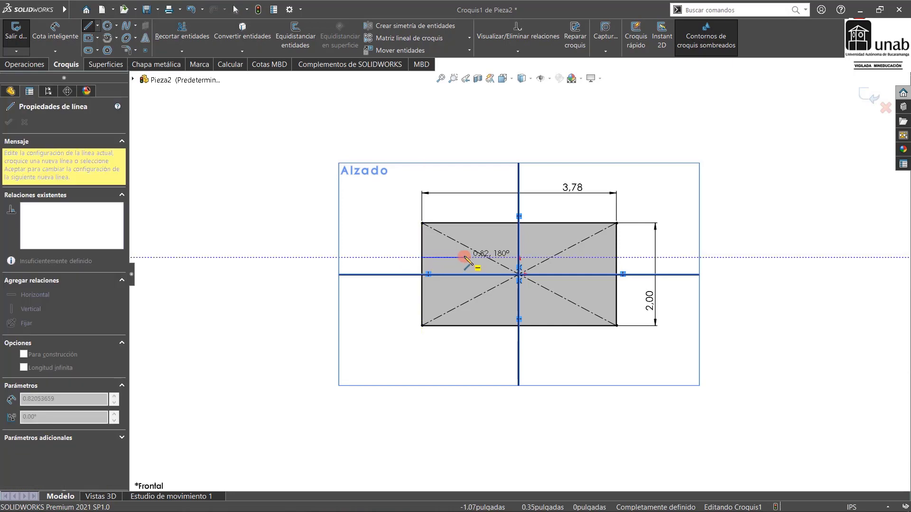
left_click(465, 257)
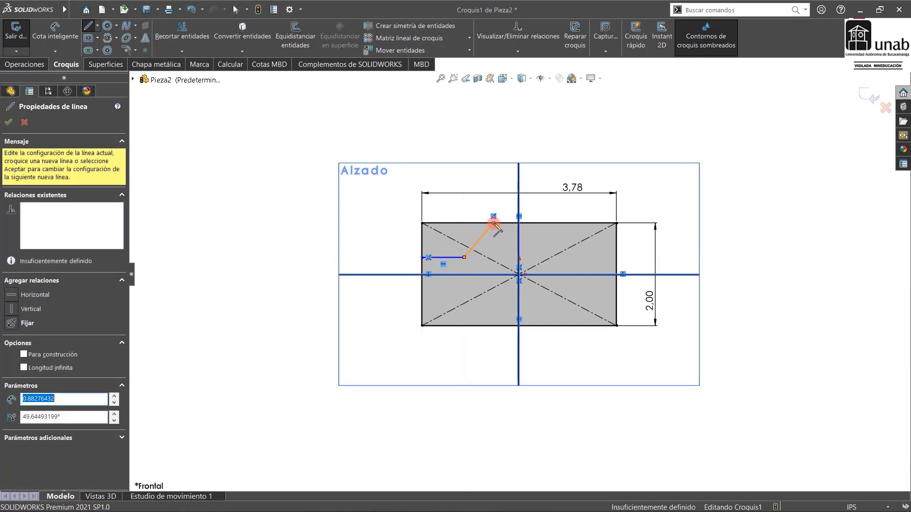
left_click(494, 222)
key("Escape")
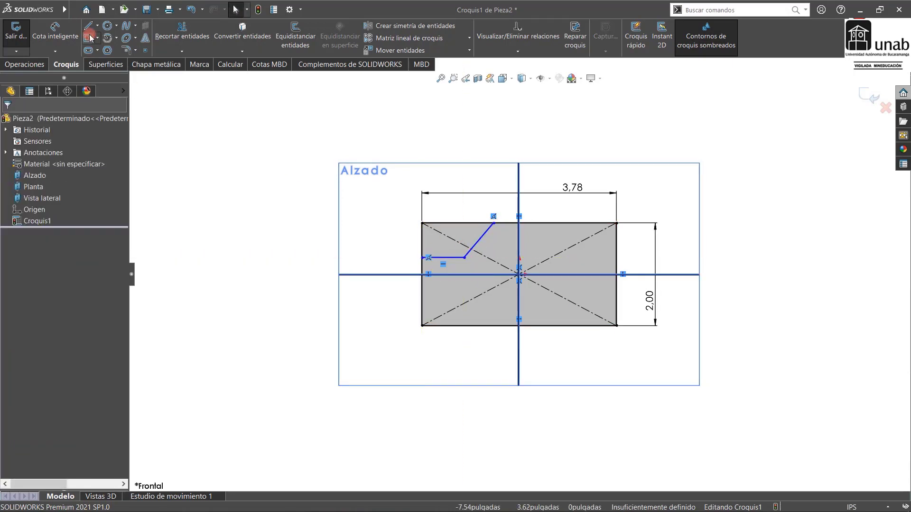
Sketch a diagonal line about 0.96 inches long across the rectangle's upper right corner, from the top edge to the right edge.
left_click(88, 26)
left_click(579, 223)
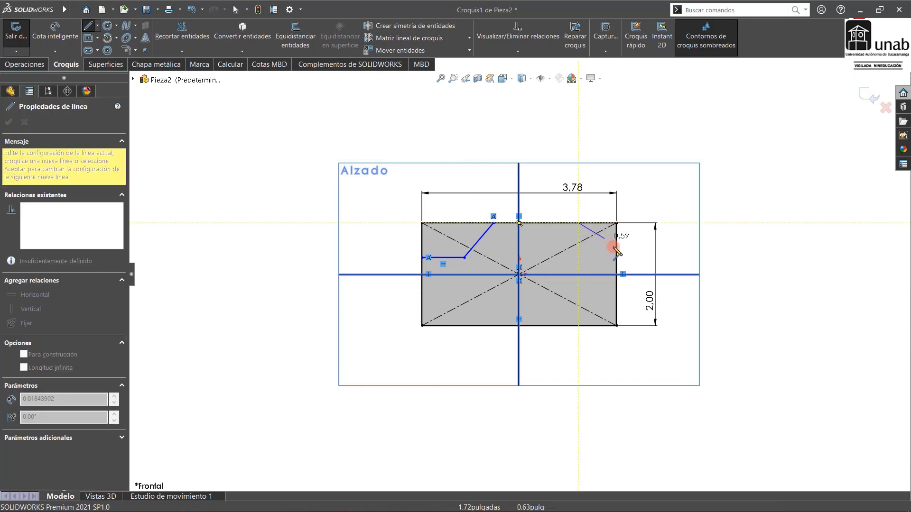
left_click(617, 255)
key("Escape")
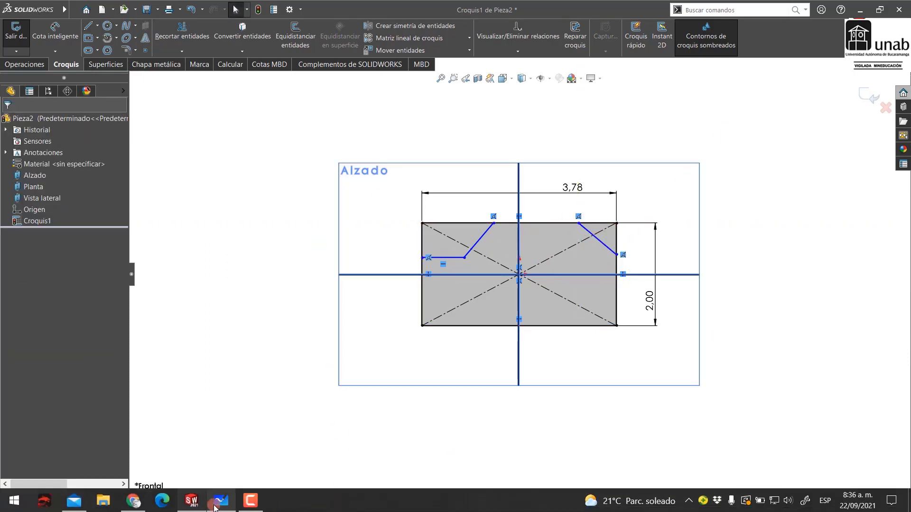
Check the drawing in Microsoft Whiteboard and, back in SOLIDWORKS, dimension the left notch's depth below the top edge as 0.74 inches.
left_click(221, 507)
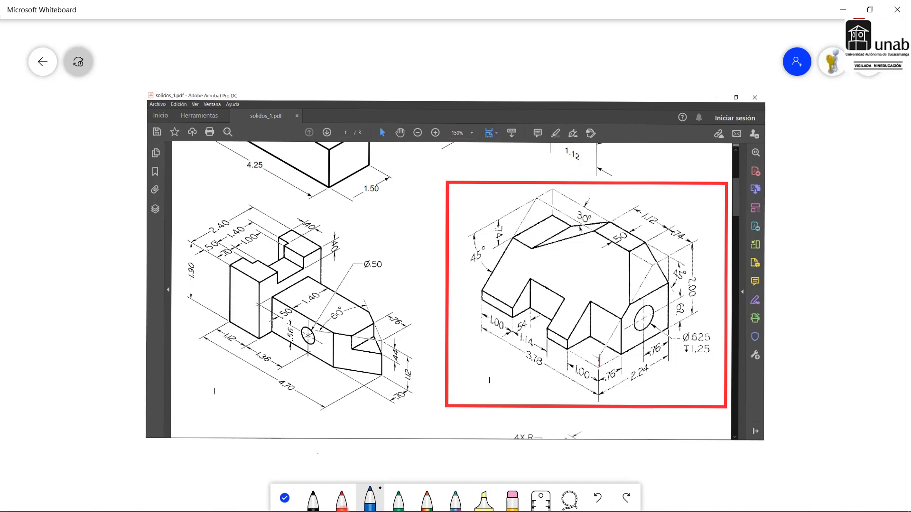
left_click(191, 500)
left_click(55, 28)
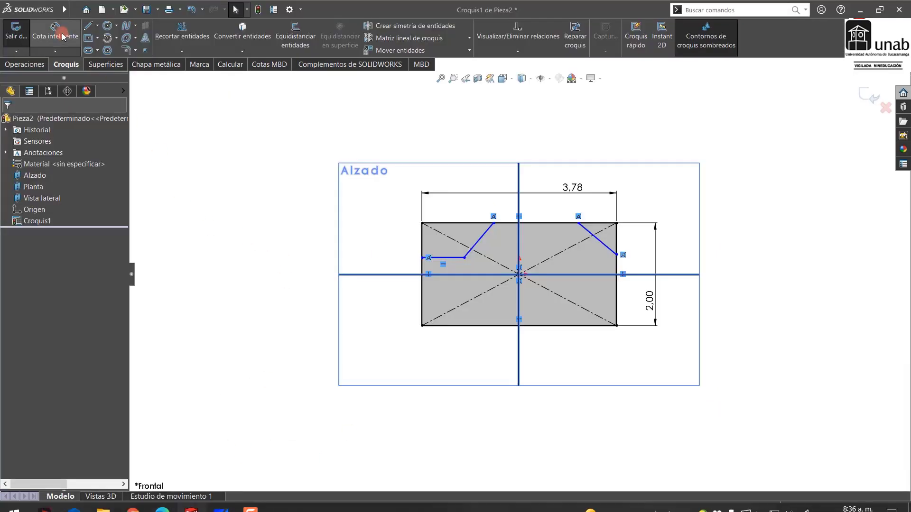
left_click(442, 224)
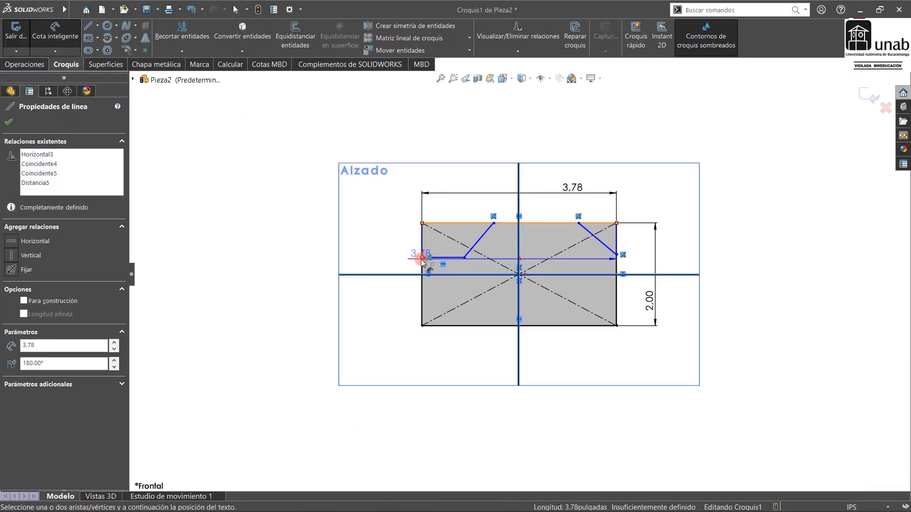
left_click(421, 258)
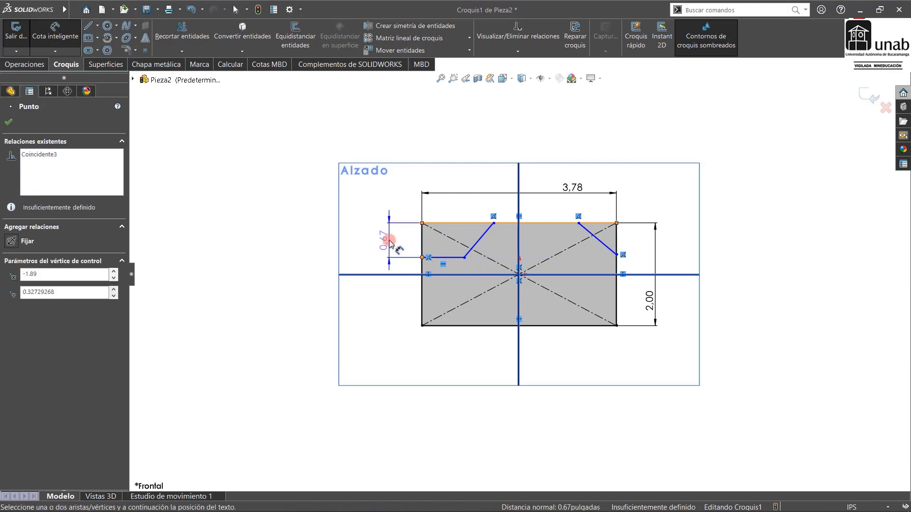
left_click(387, 242)
type("0,")
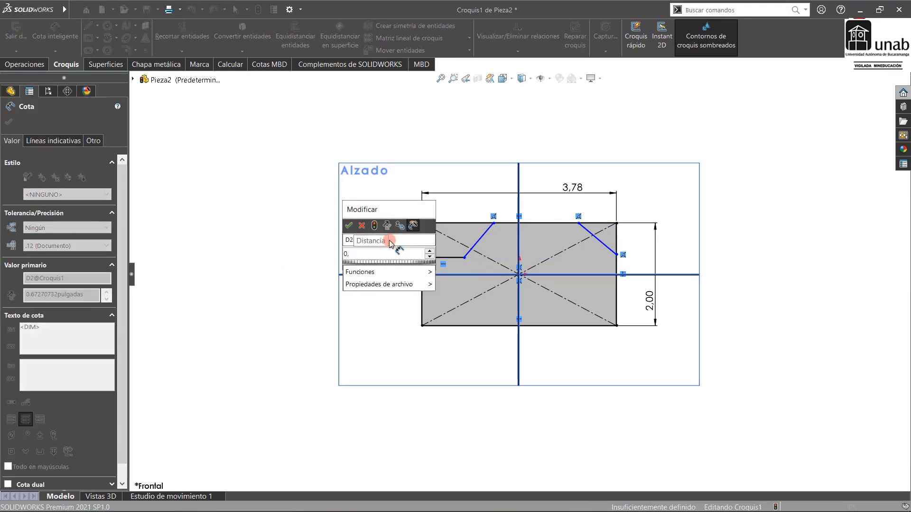
type("74")
key("Return")
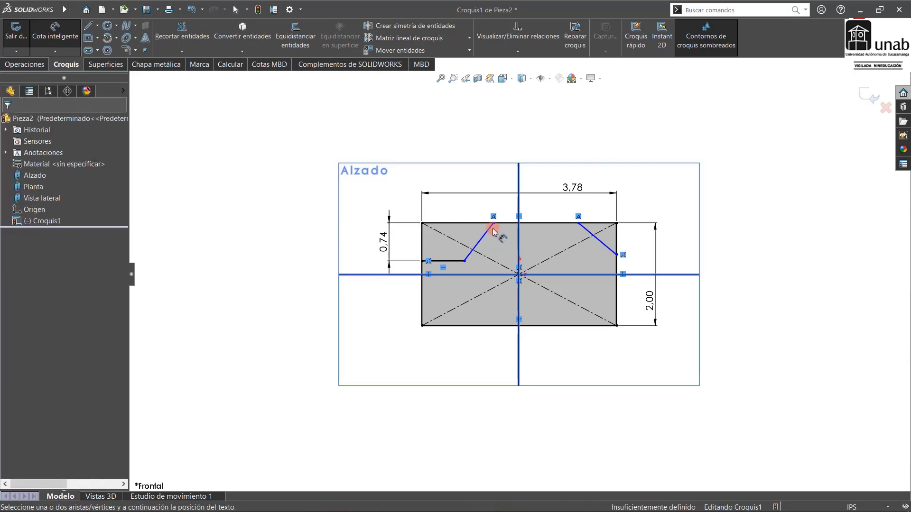
Dimension the angle between the notch's sloped line and the top edge as 30°, and place it and the depth dimension left of the profile.
left_click(481, 223)
left_click(482, 237)
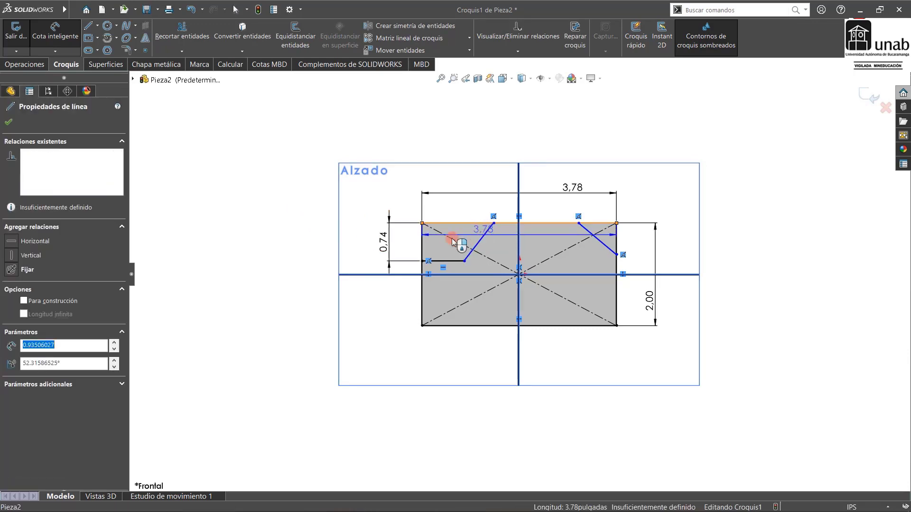
left_click(404, 251)
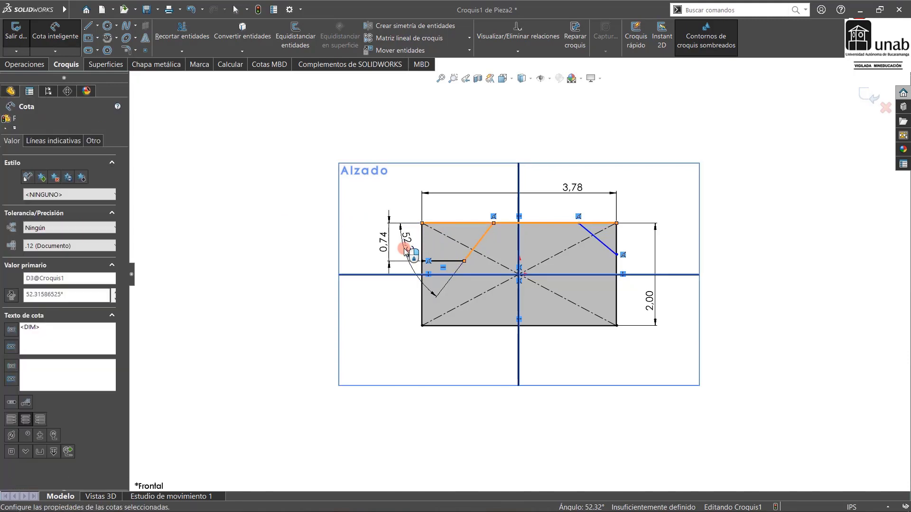
type("30")
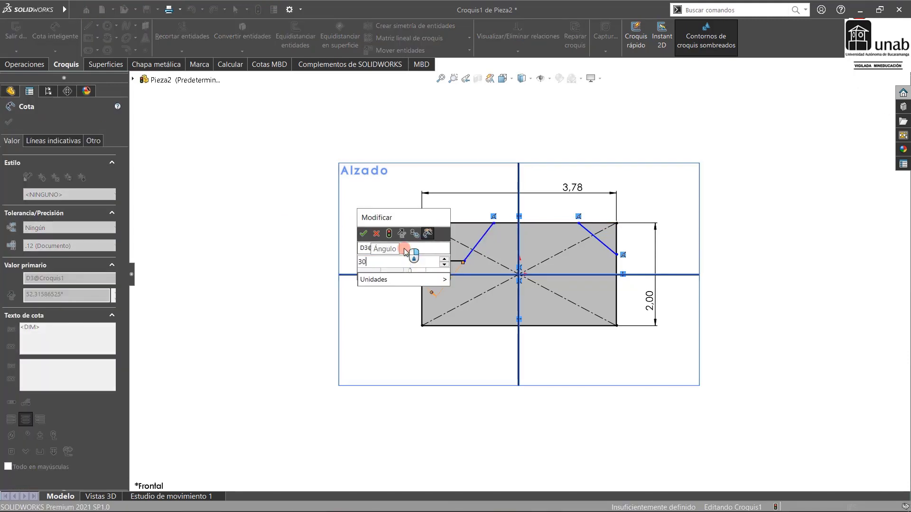
key("Return")
key("Escape")
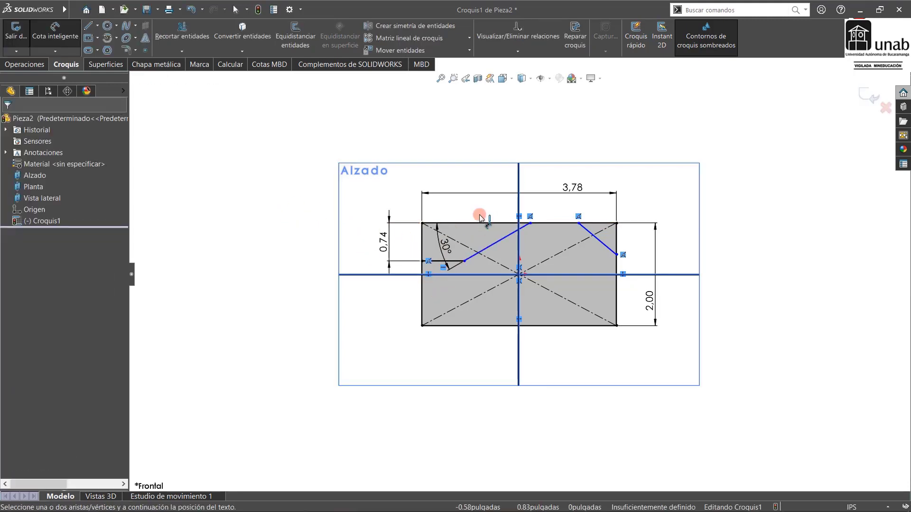
left_click_drag(386, 242, 367, 242)
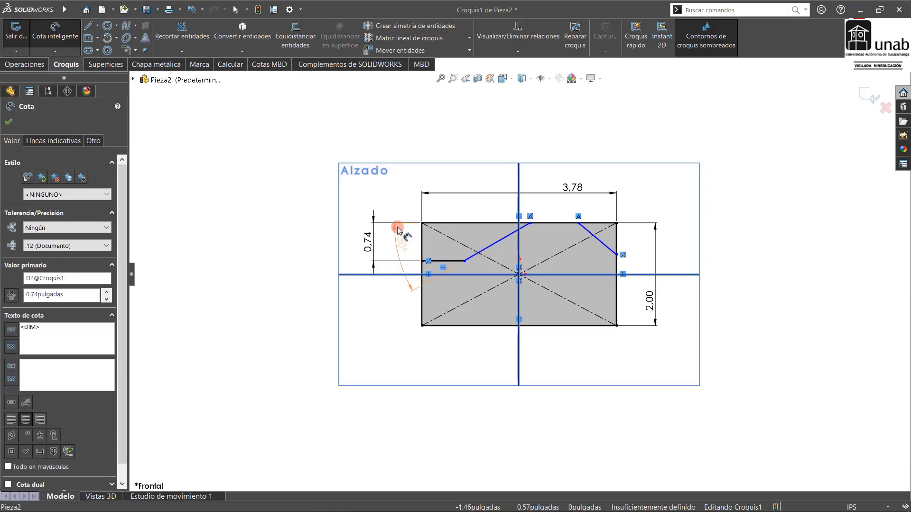
left_click(397, 205)
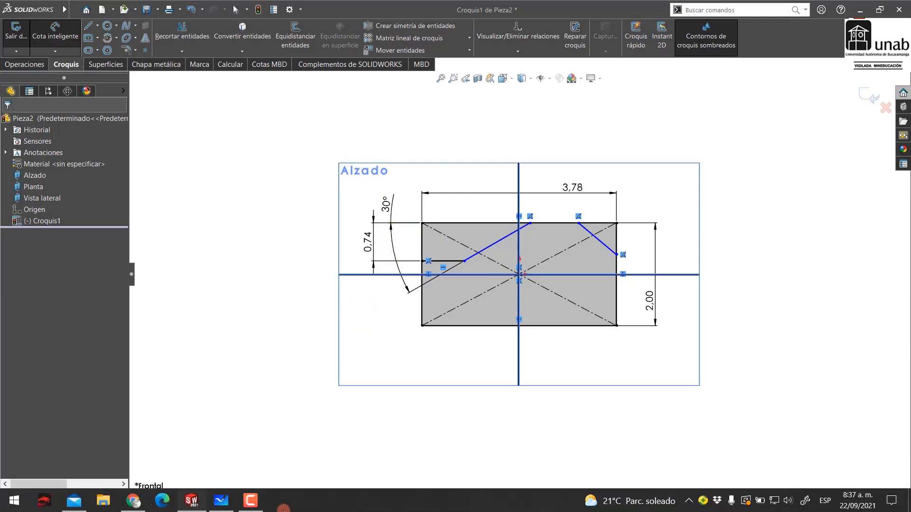
Check the drawing in Microsoft Whiteboard and, back in SOLIDWORKS, dimension the angle between the right corner's diagonal and the top edge as 45°.
left_click(223, 507)
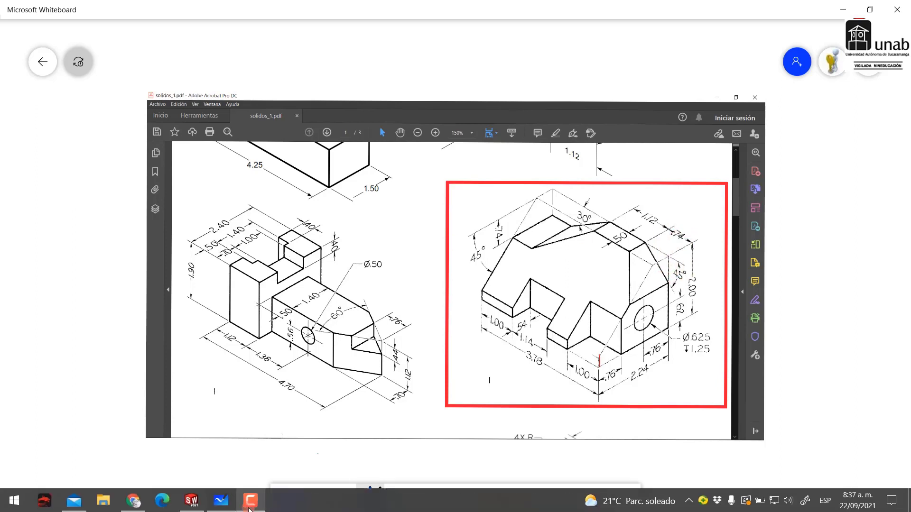
left_click(198, 504)
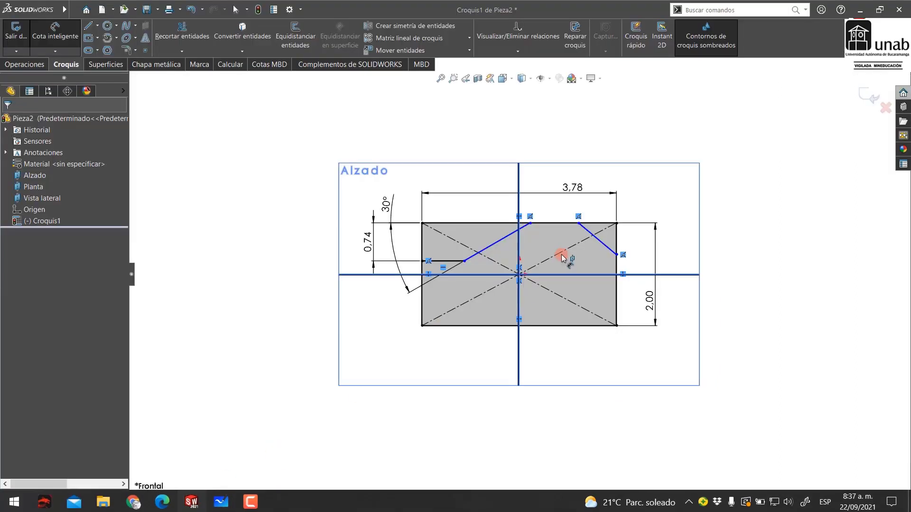
left_click(592, 234)
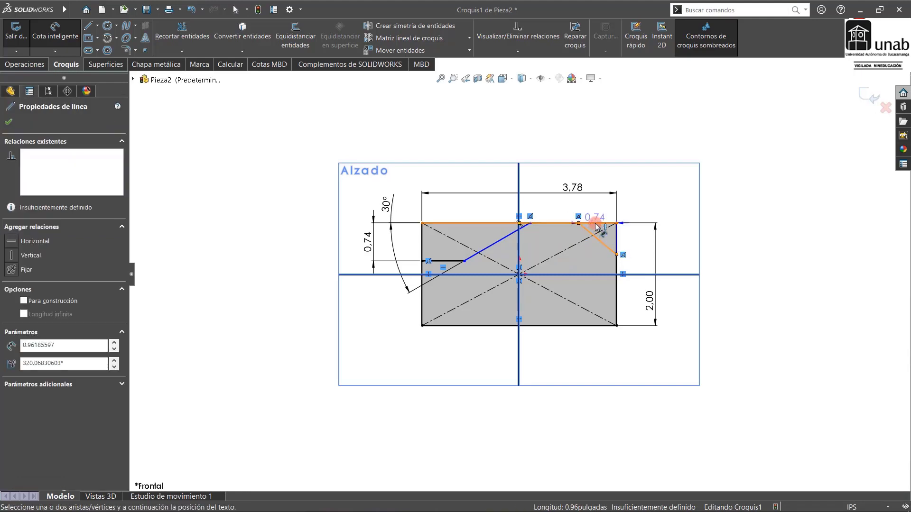
left_click(596, 224)
left_click(632, 242)
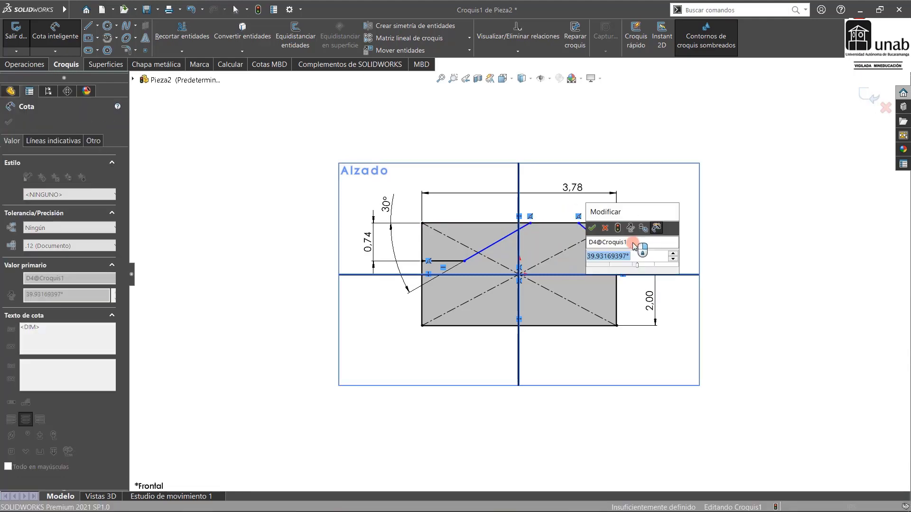
type("45")
key("Return")
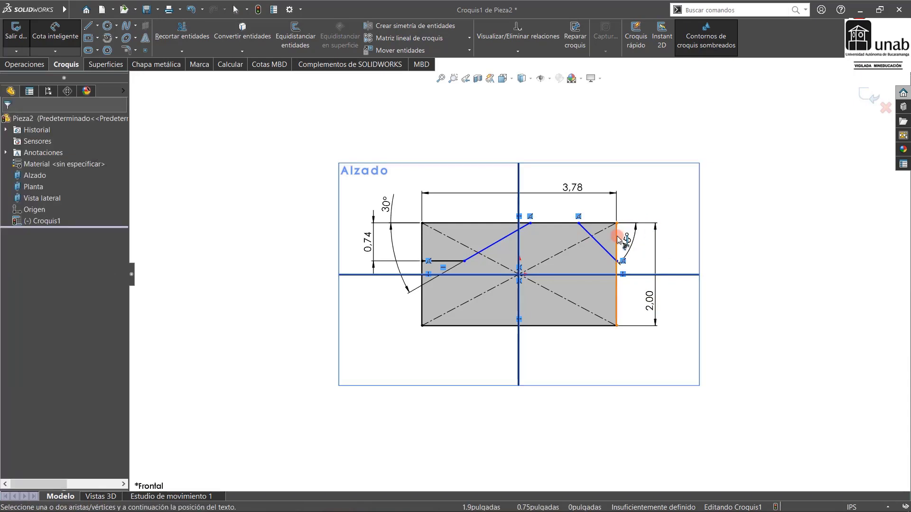
Dimension the diagonal's upper endpoint 0.74 inches from the right edge, and move the overall width dimension higher above it.
left_click(617, 237)
left_click(578, 223)
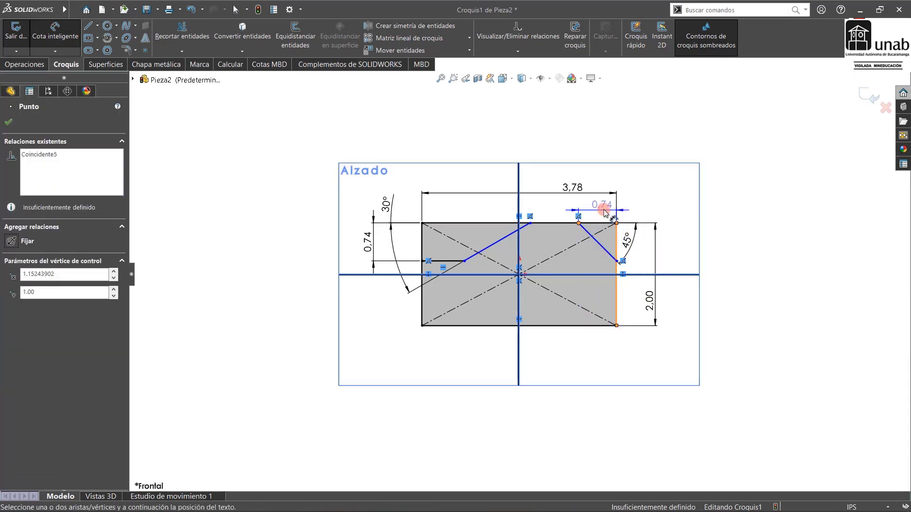
left_click(603, 212)
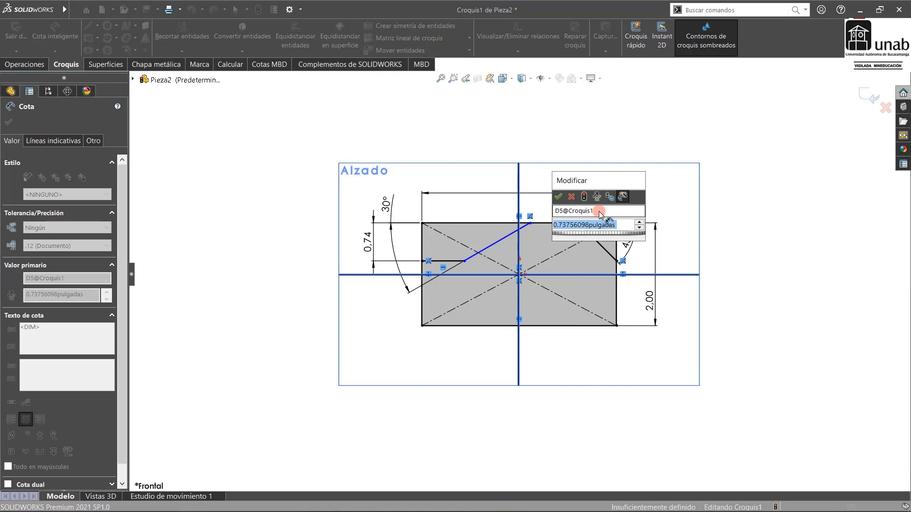
type("0,74")
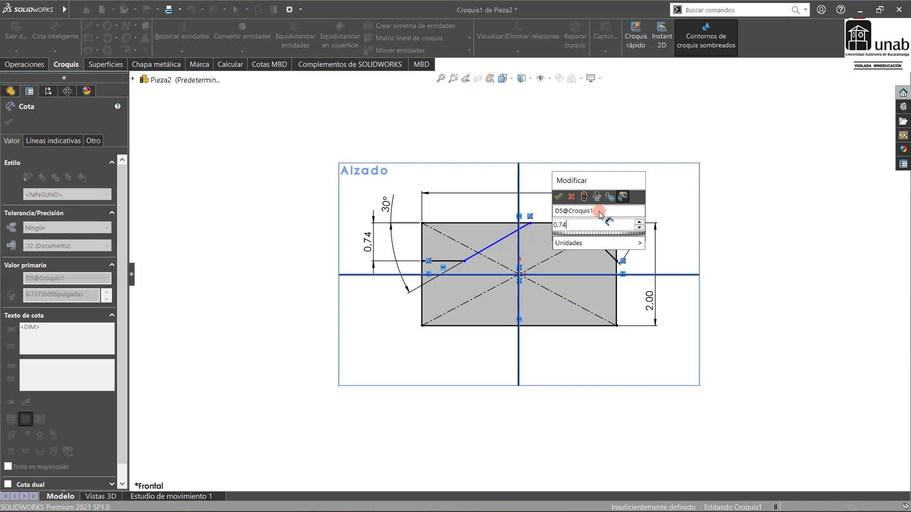
key("Return")
left_click(850, 301)
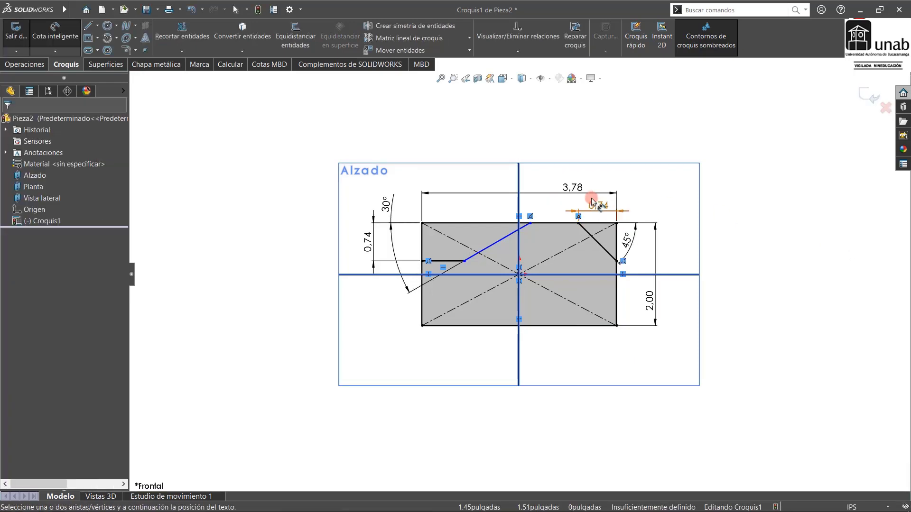
left_click_drag(573, 189, 567, 179)
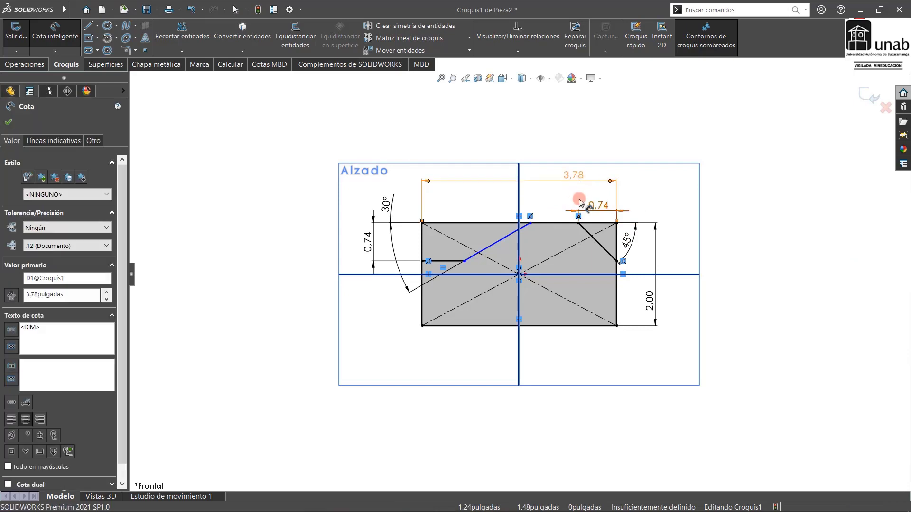
Move the diagonal's 0.74-inch dimension higher above the top edge, and switch to Microsoft Whiteboard to check the drawing.
left_click_drag(597, 207, 598, 199)
left_click(780, 223)
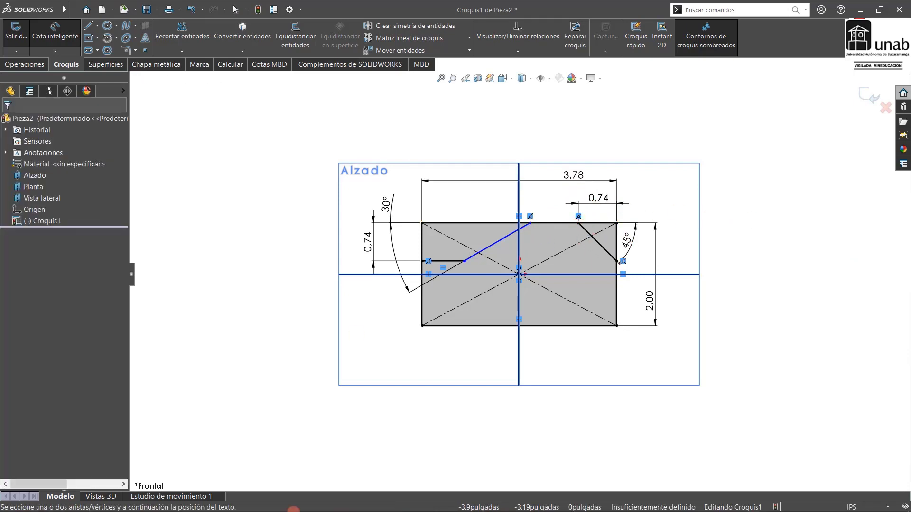
left_click(213, 504)
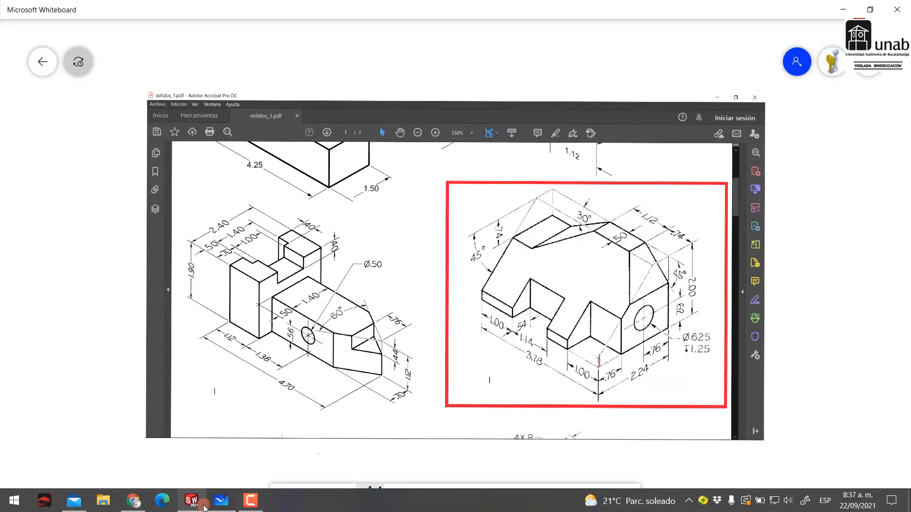
Back in SOLIDWORKS, dimension the top edge's flat between the two sloped lines' upper endpoints as 1.12 inches.
left_click(199, 504)
left_click(578, 223)
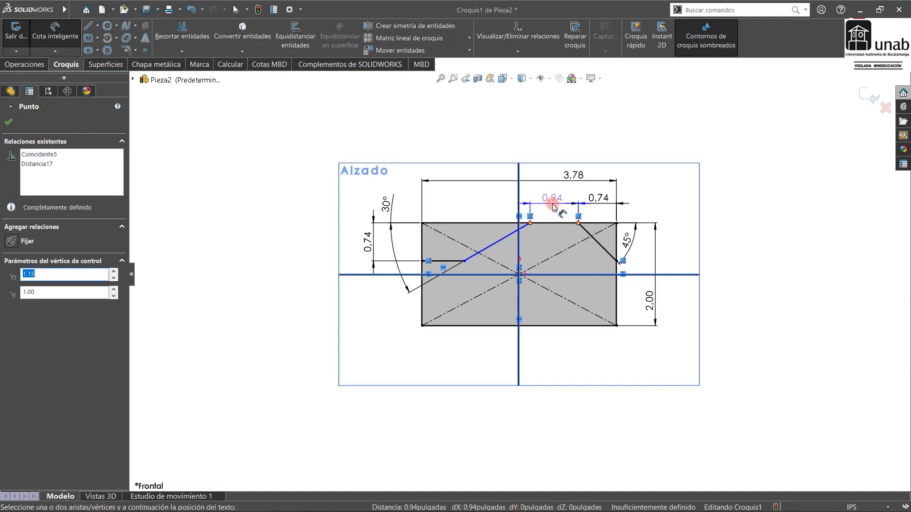
left_click(553, 206)
type("1,")
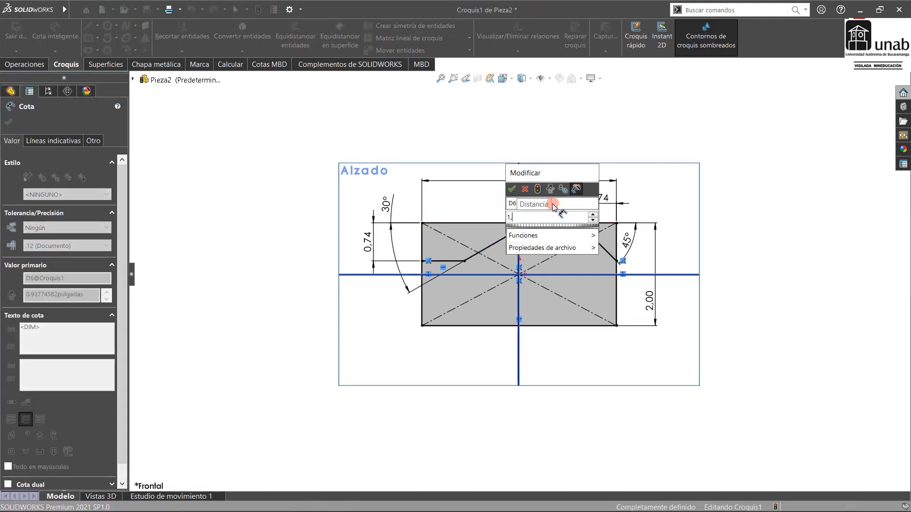
type("12")
key("Return")
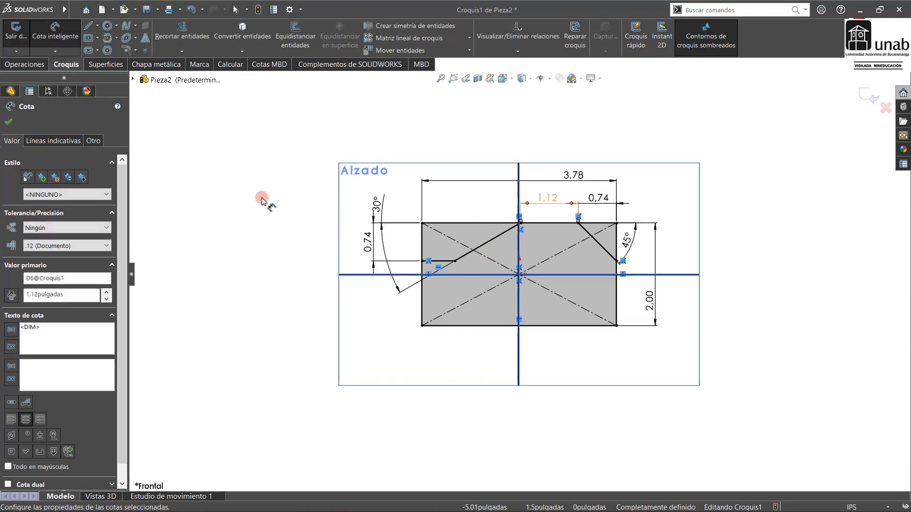
left_click(261, 199)
Trim the rectangle's edges outside the two sloped cuts at the upper corners, and move the overall width dimension above the others.
scroll(517, 233, "down", 3)
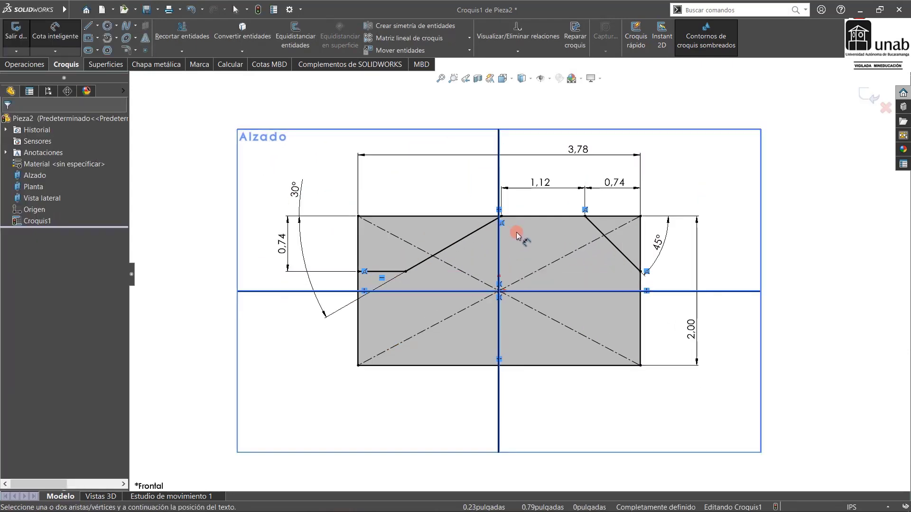
left_click(184, 31)
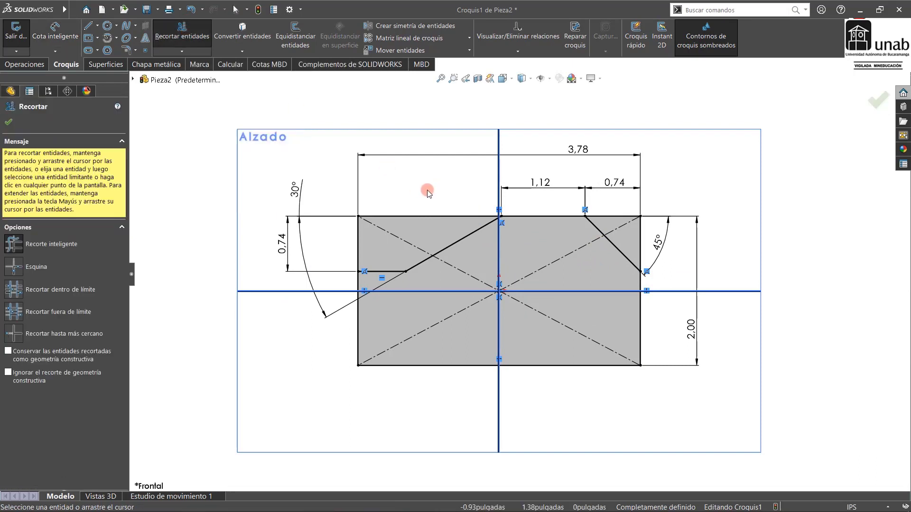
left_click_drag(429, 188, 355, 242)
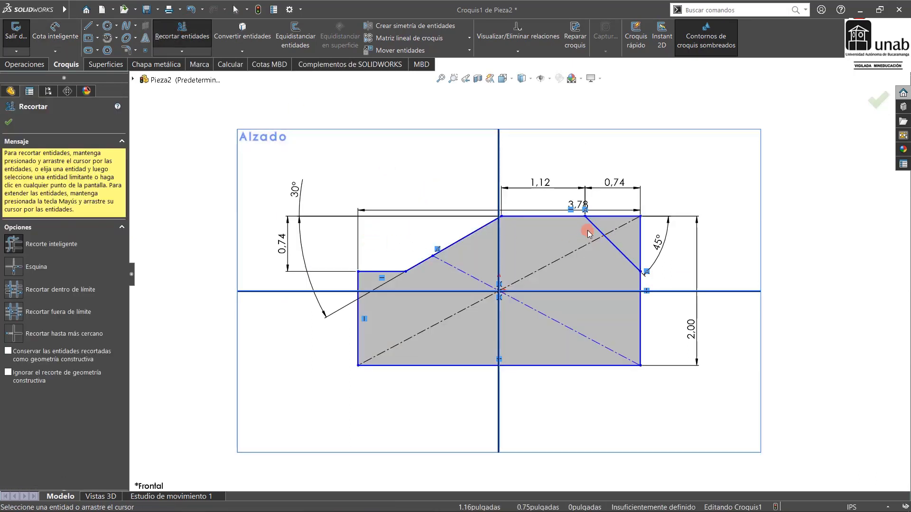
left_click_drag(614, 204, 649, 243)
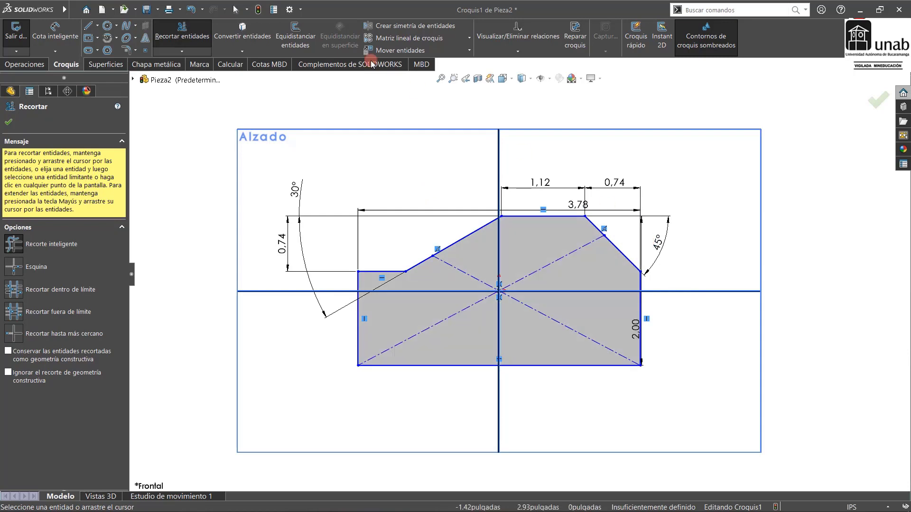
left_click(236, 9)
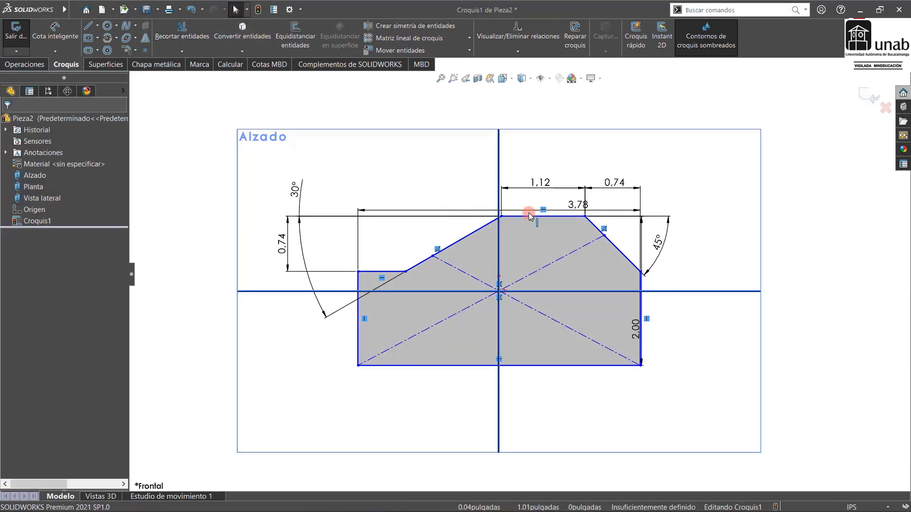
left_click_drag(570, 204, 565, 161)
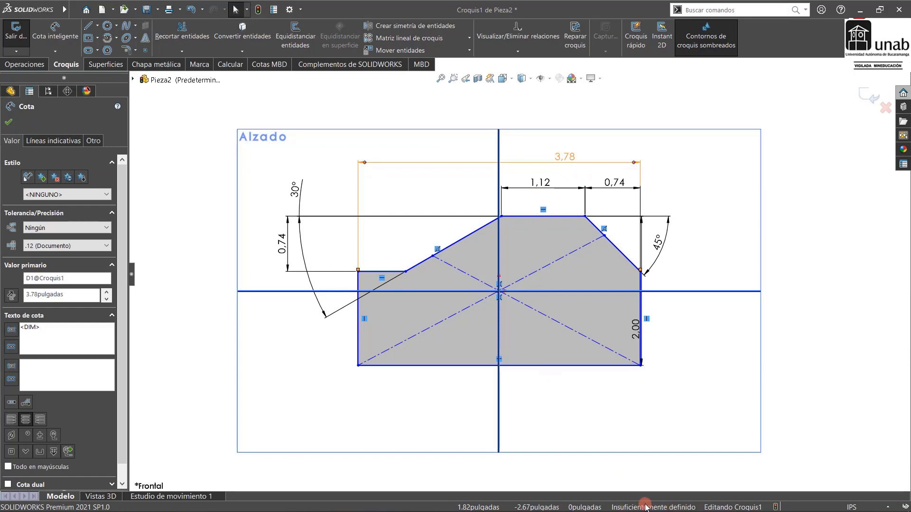
Dimension the horizontal distance from the profile's left edge to the central vertical plane, placing it below the profile.
left_click(59, 33)
left_click(361, 328)
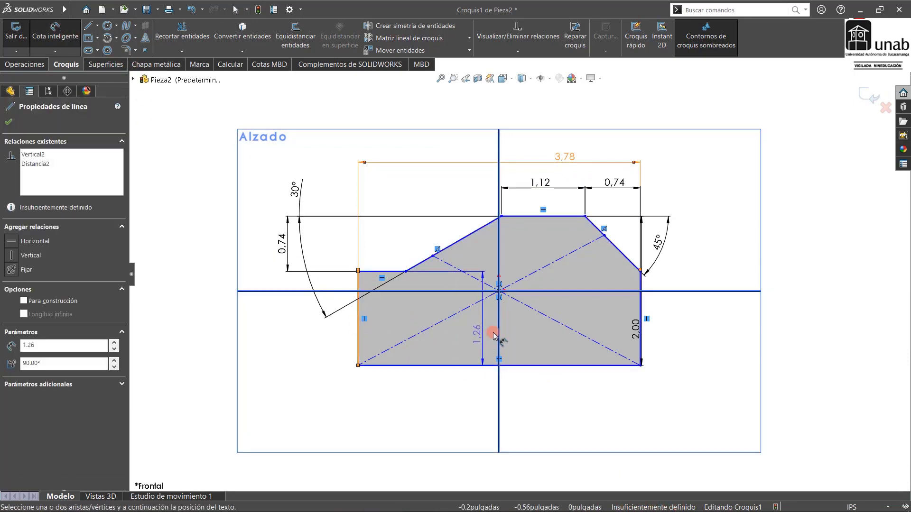
left_click(498, 329)
left_click(502, 385)
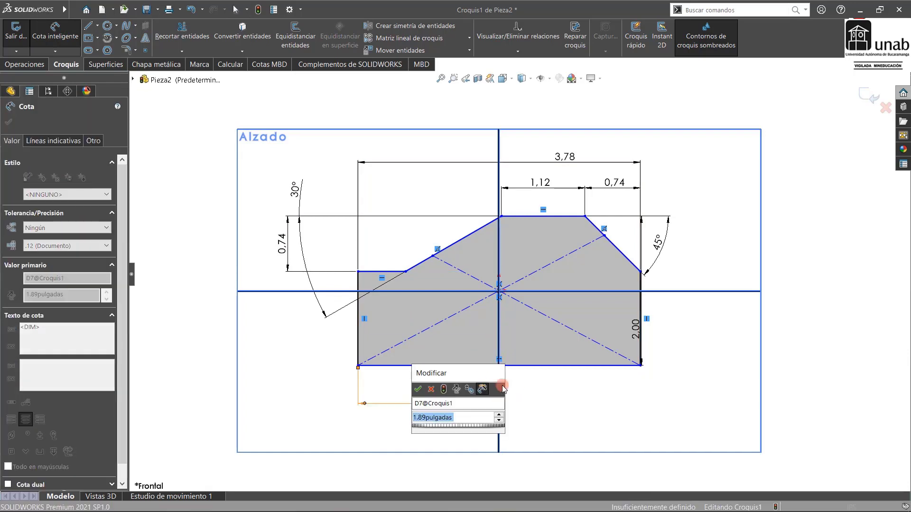
left_click(420, 390)
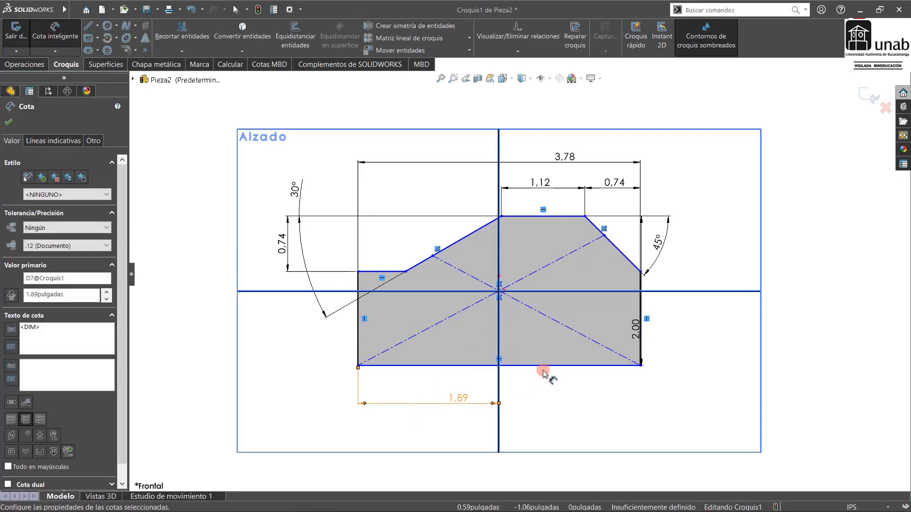
Dimension the bottom edge's distance from the horizontal plane, and move the overall height dimension outside it on the right.
left_click(542, 366)
left_click(591, 291)
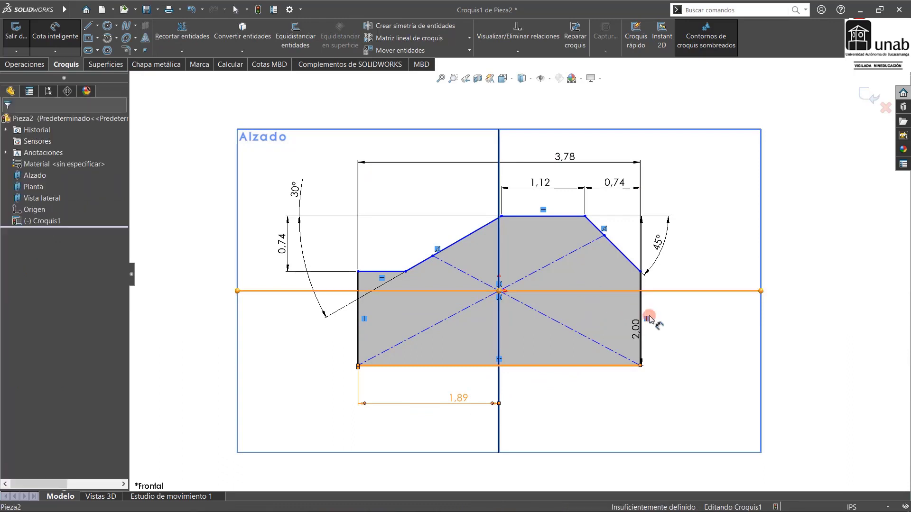
left_click(729, 328)
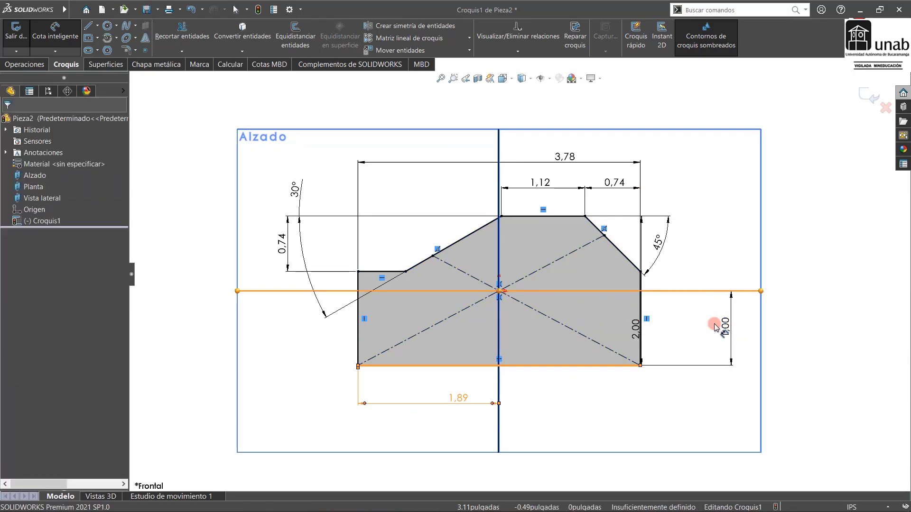
left_click(689, 313)
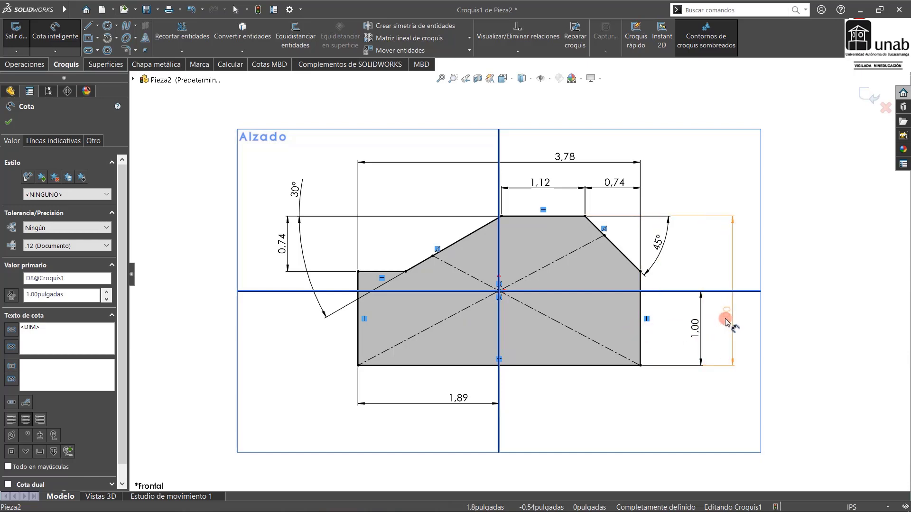
left_click(725, 322)
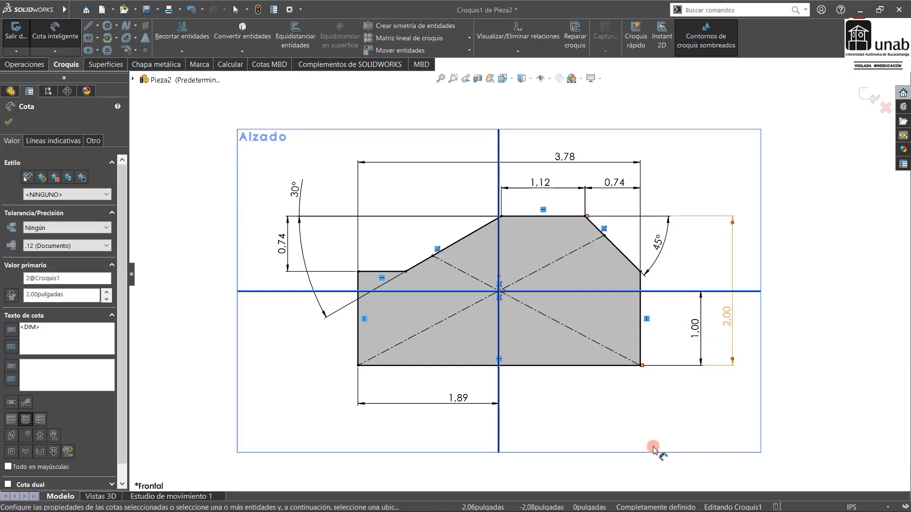
left_click(823, 280)
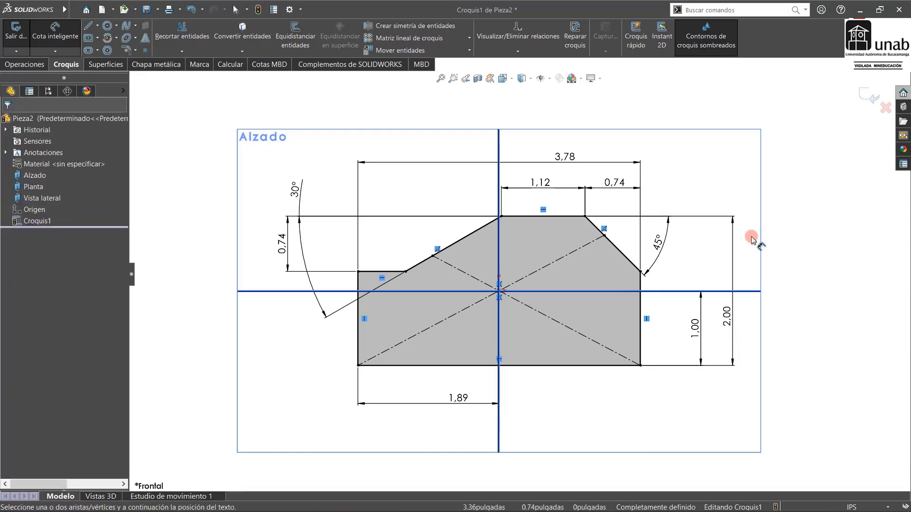
Finish the profile sketch to open its boss extrude in isometric view, and check the part's depth in Microsoft Whiteboard.
key("ctrl+7")
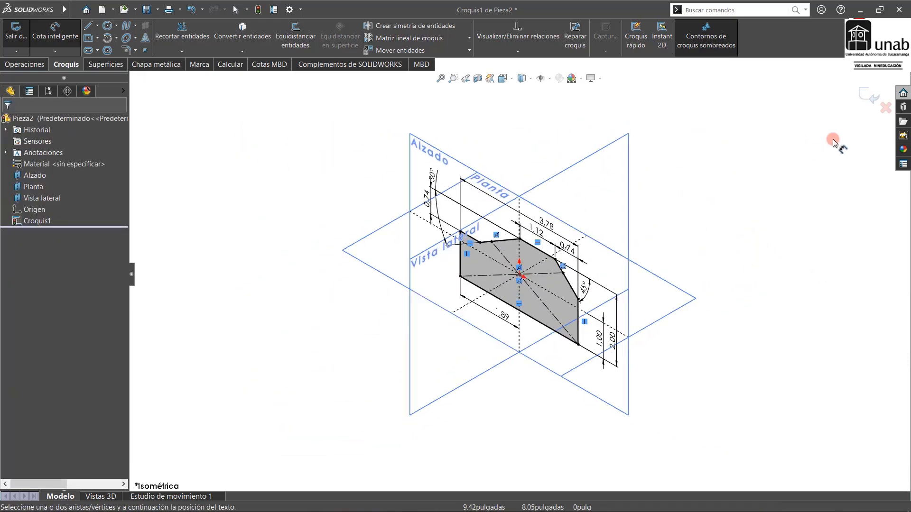
left_click(866, 96)
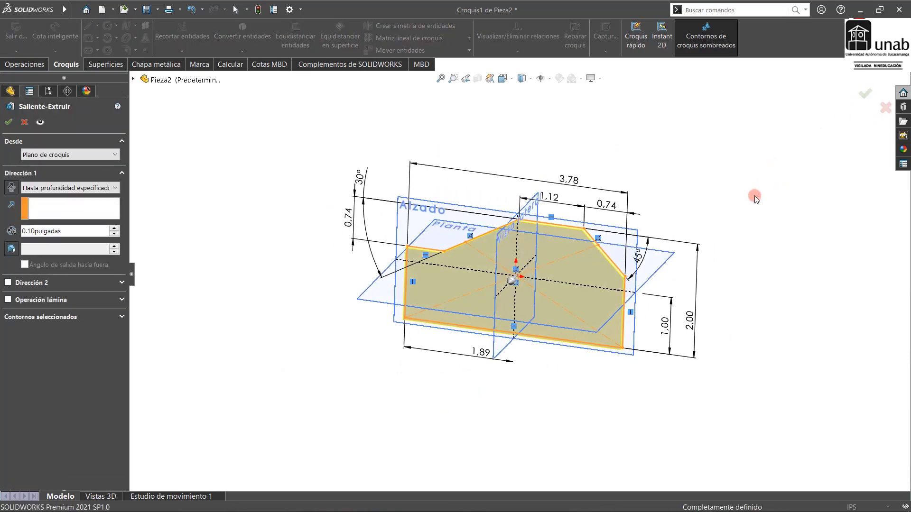
key("ctrl+7")
mouse_move(243, 506)
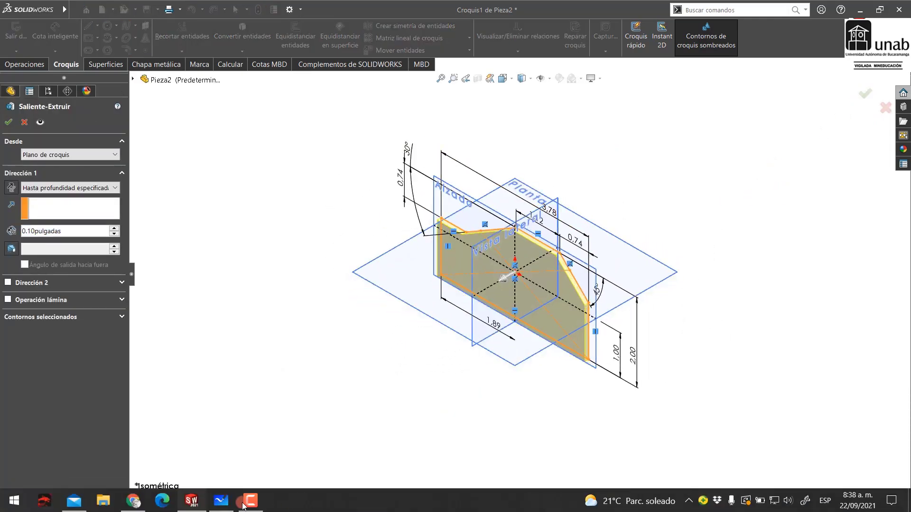
left_click(167, 407)
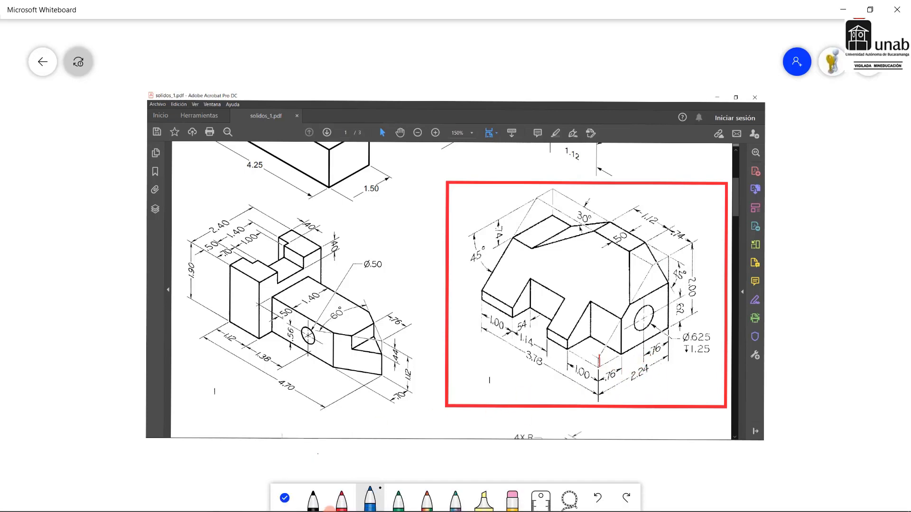
mouse_move(330, 511)
Back in SOLIDWORKS, extrude the profile 2.24 inches with the Plano medio end condition.
left_click(193, 502)
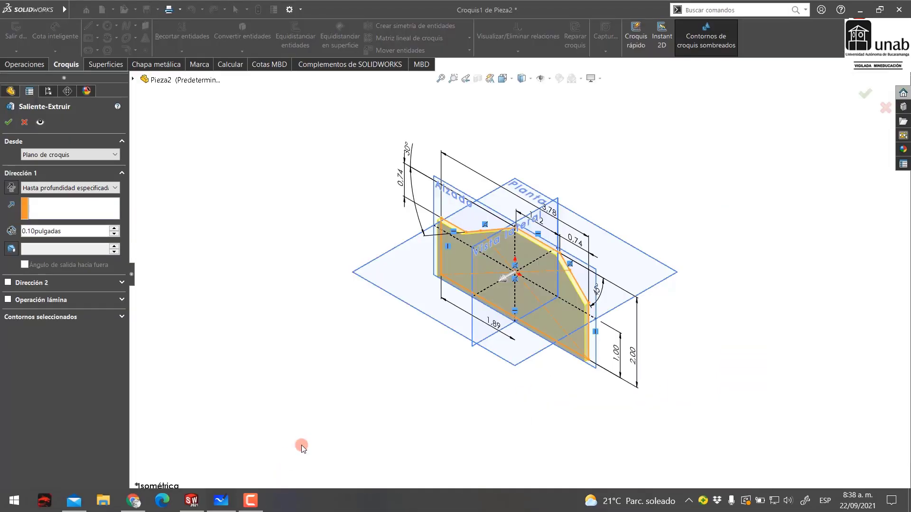
left_click(58, 189)
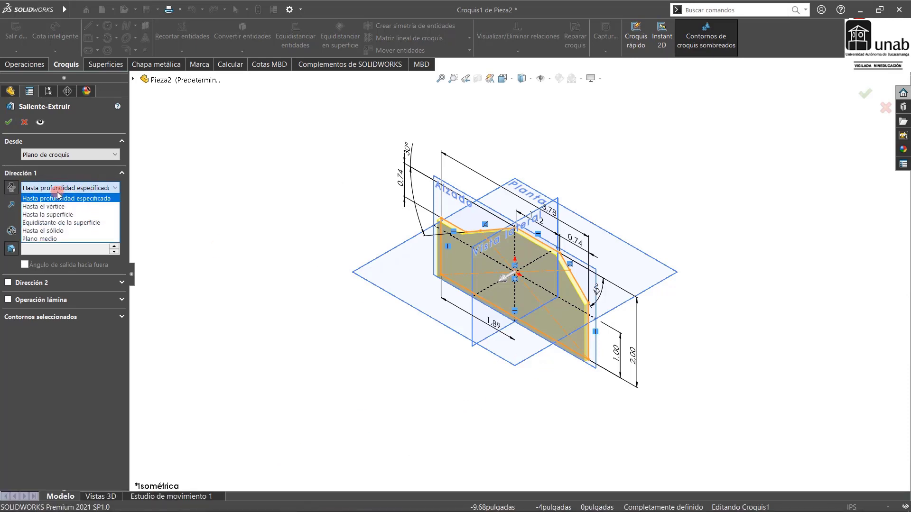
left_click(40, 238)
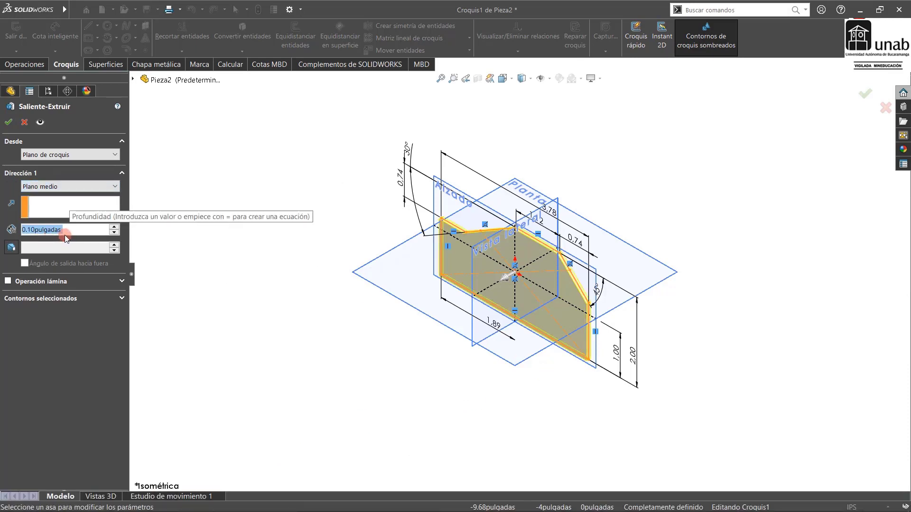
type("2,24")
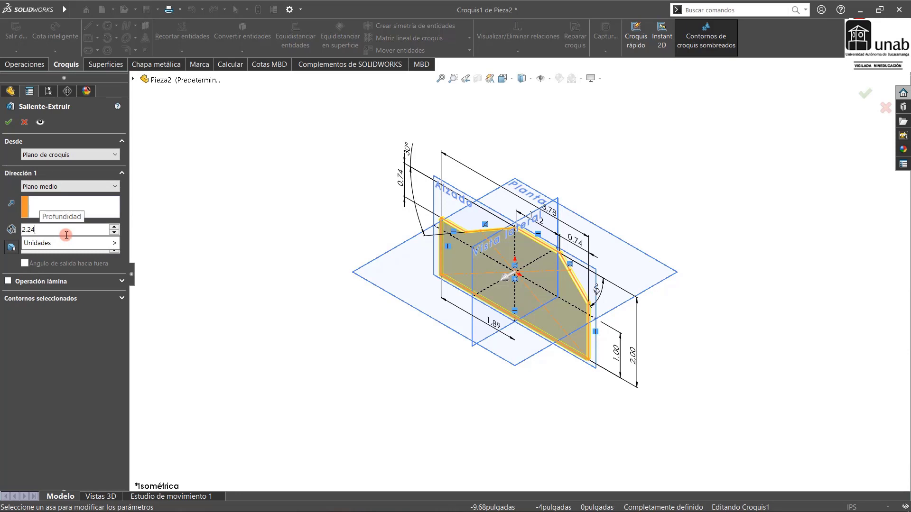
key("Return")
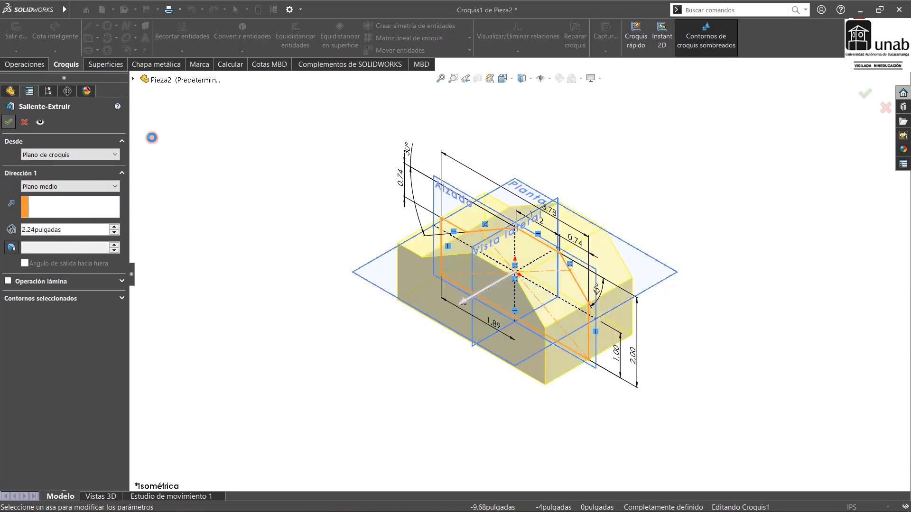
left_click(9, 122)
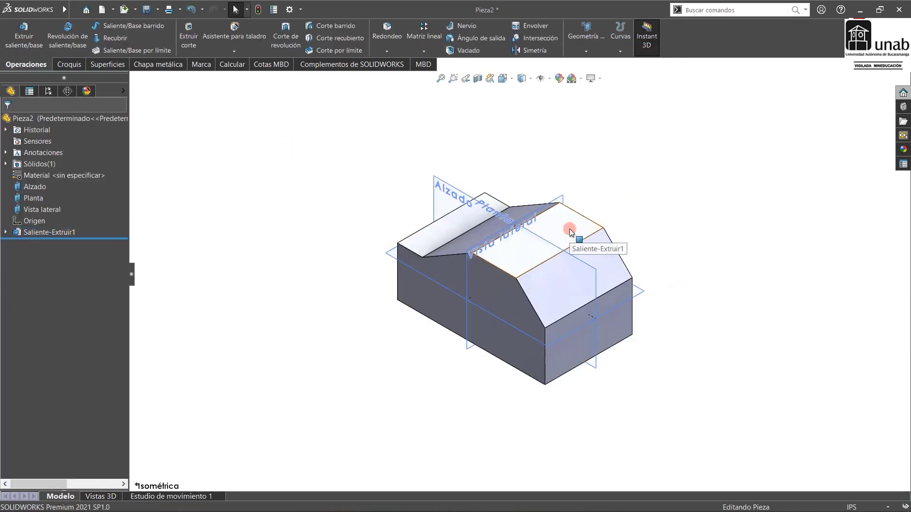
Check the drawing in Microsoft Whiteboard and, back in SOLIDWORKS, start an extruded cut sketch on the block's right vertical end face.
scroll(610, 271, "down", 3)
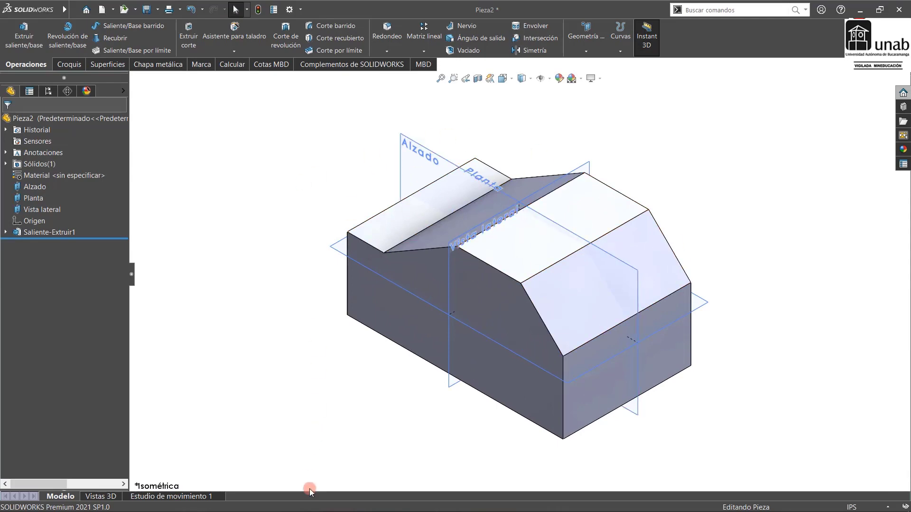
left_click(225, 503)
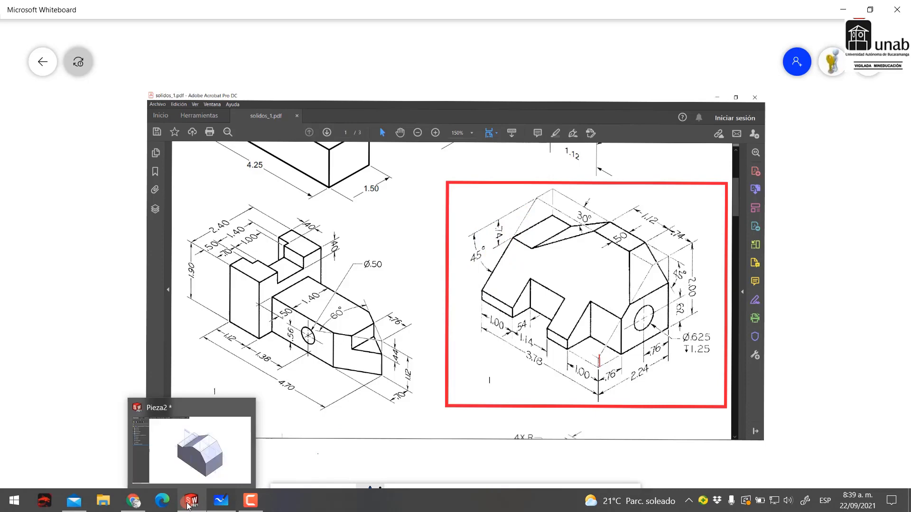
left_click(188, 506)
left_click(190, 37)
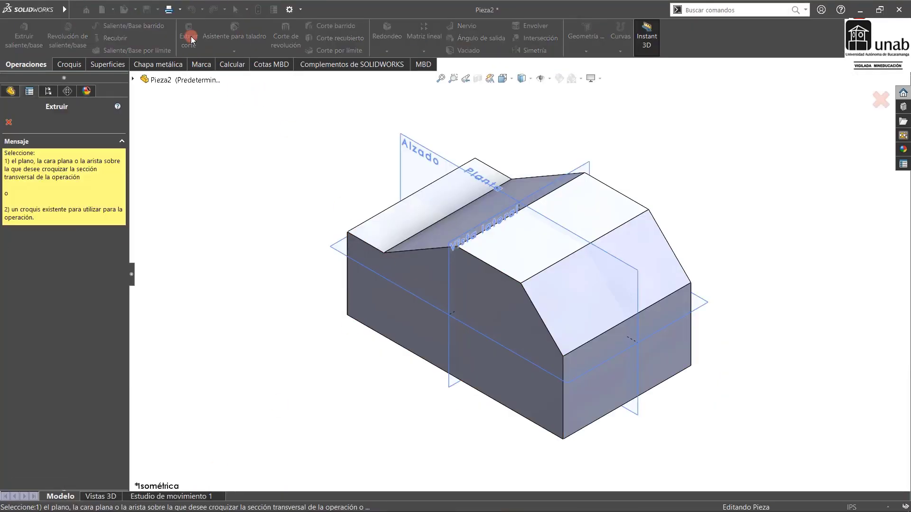
left_click(625, 374)
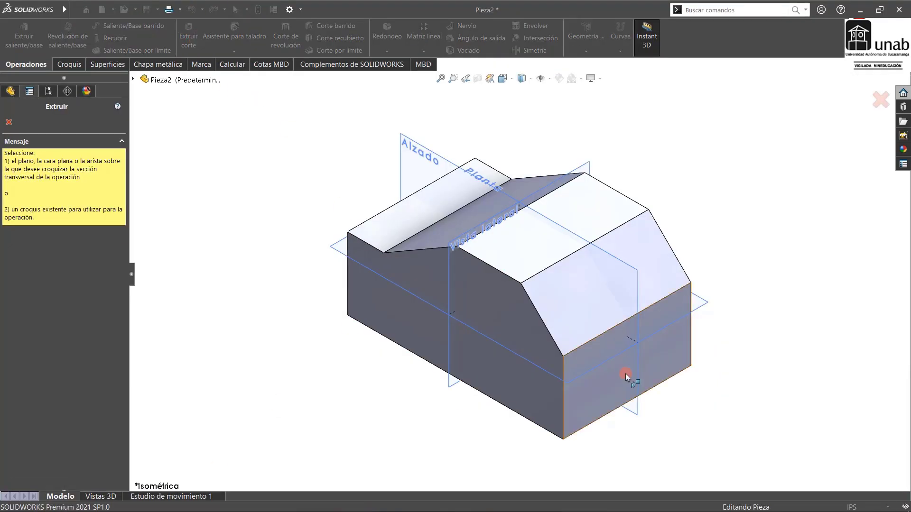
left_click(668, 352)
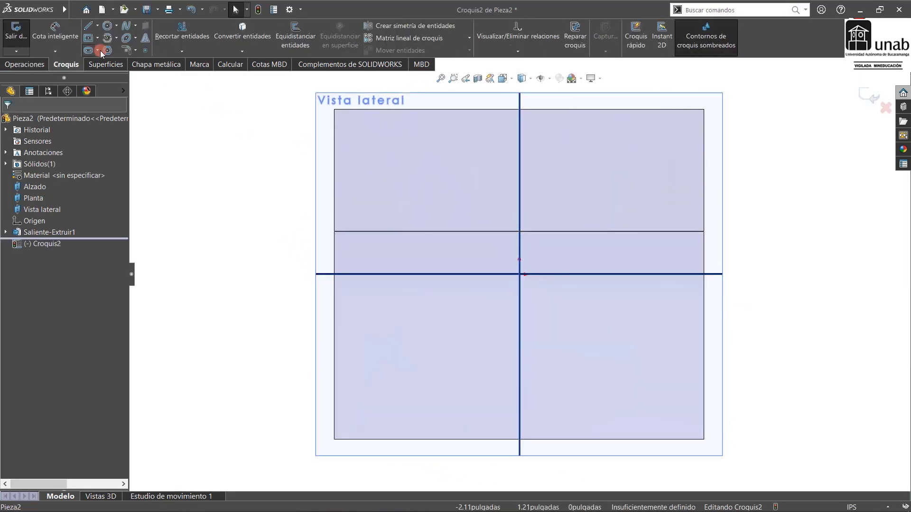
Sketch a closed right triangle over the end face's upper left corner, about 1.71 inches along the top edge with a hypotenuse of about 2.32 inches.
left_click(88, 25)
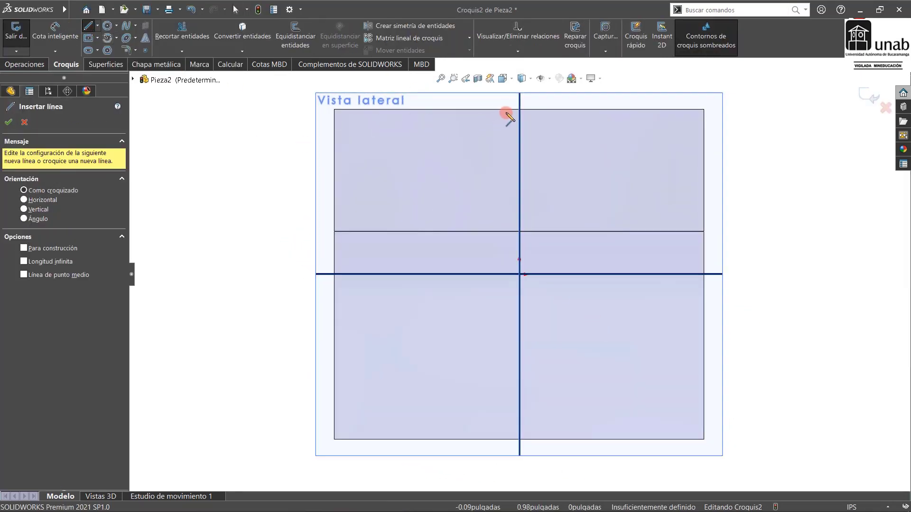
mouse_move(617, 110)
left_mouse_down()
mouse_move(556, 259)
mouse_move(335, 368)
left_mouse_up()
left_click(335, 367)
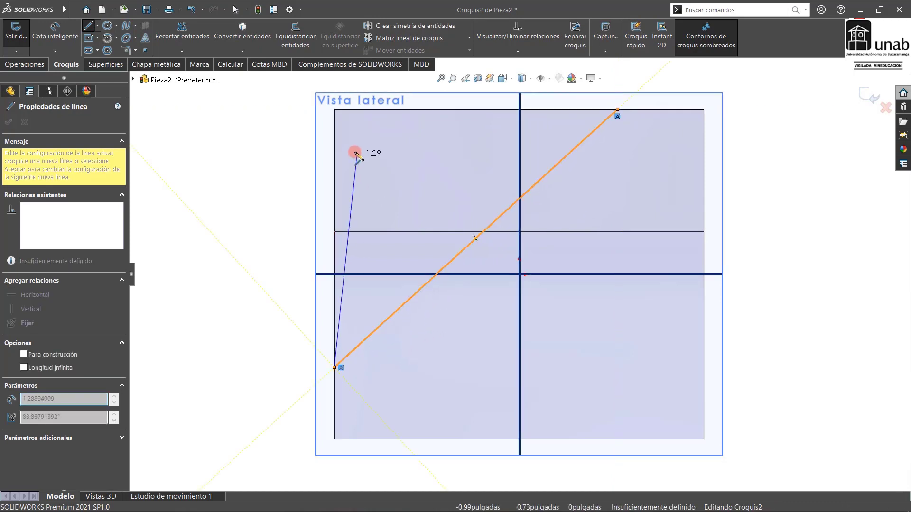
left_click(335, 110)
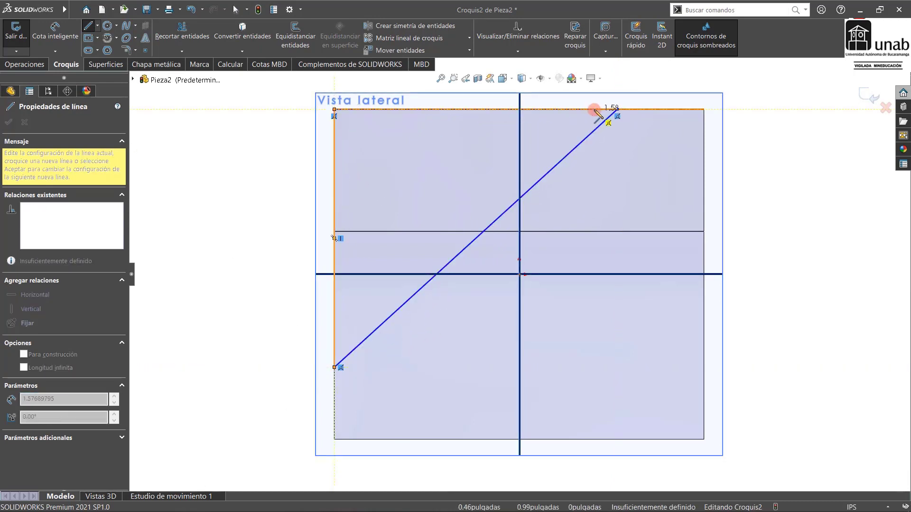
left_click(618, 110)
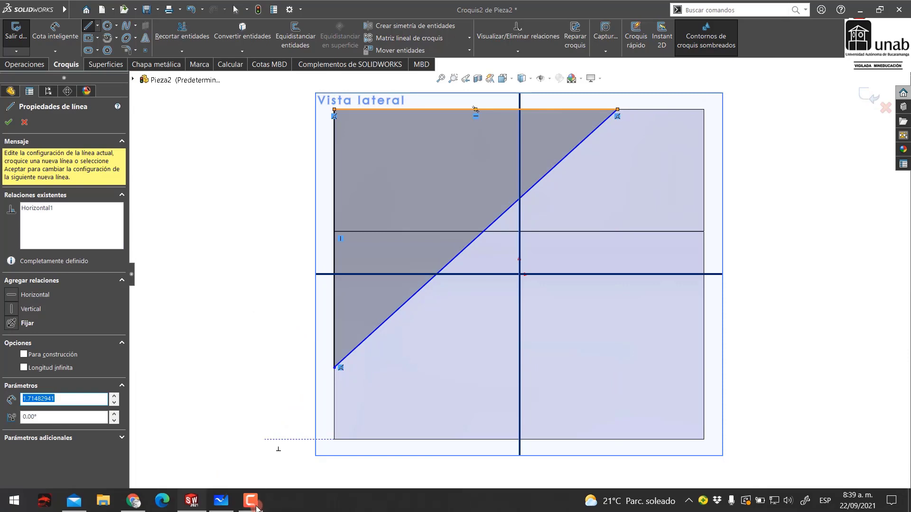
Check the drawing in Microsoft Whiteboard and, back in SOLIDWORKS, dimension the angle between the triangle's top line and its hypotenuse as 45°.
key("alt+Tab")
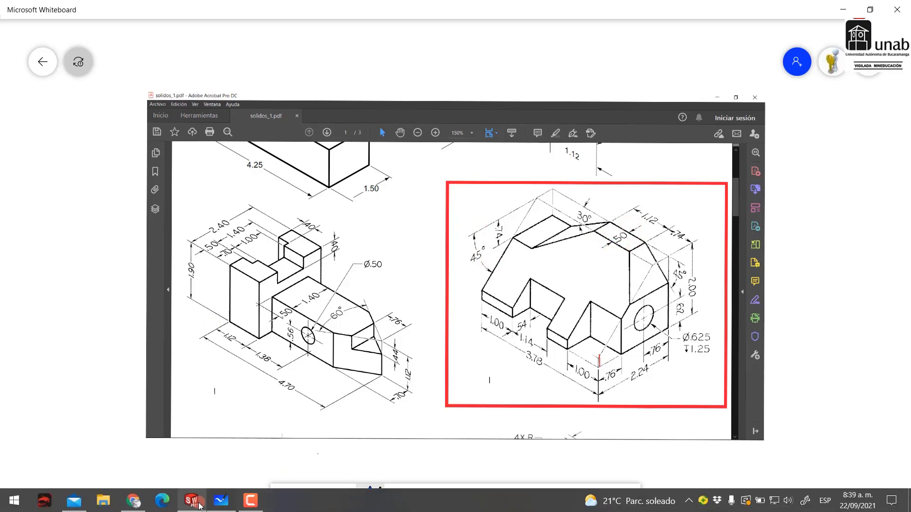
left_click(193, 501)
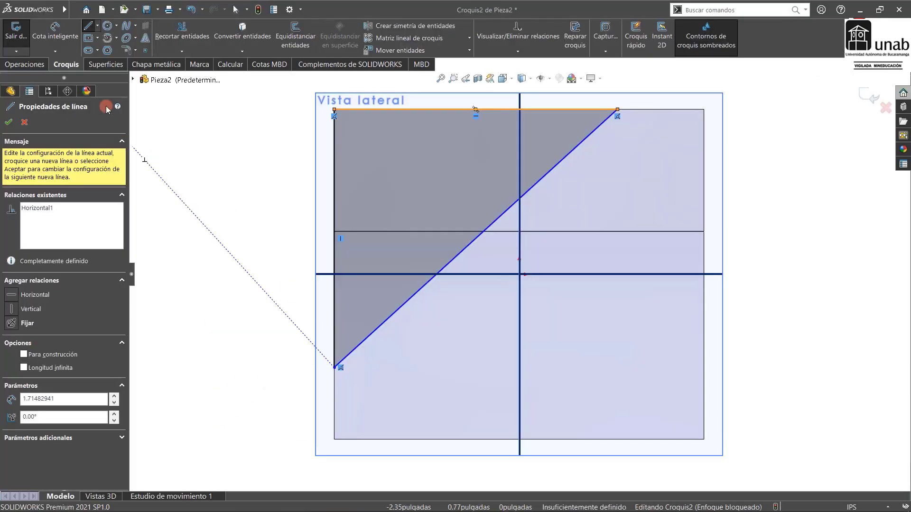
left_click(429, 153)
left_click(475, 110)
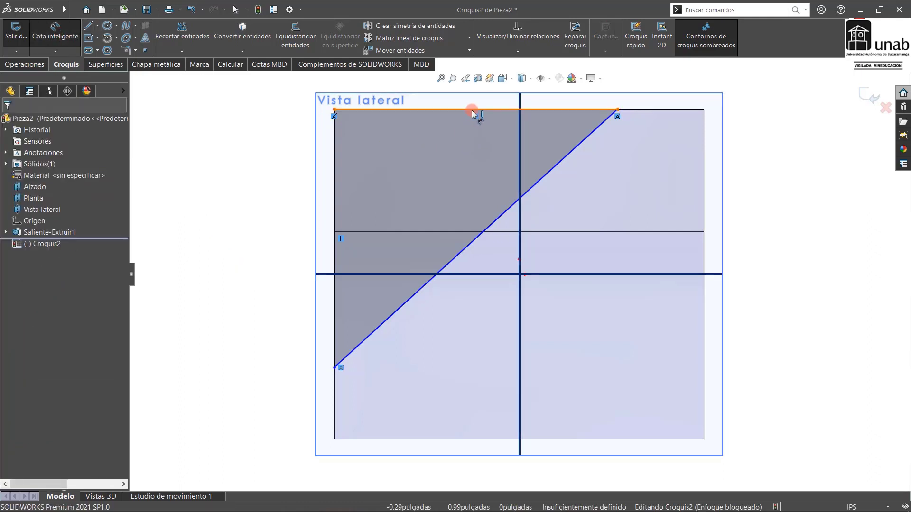
left_click(489, 230)
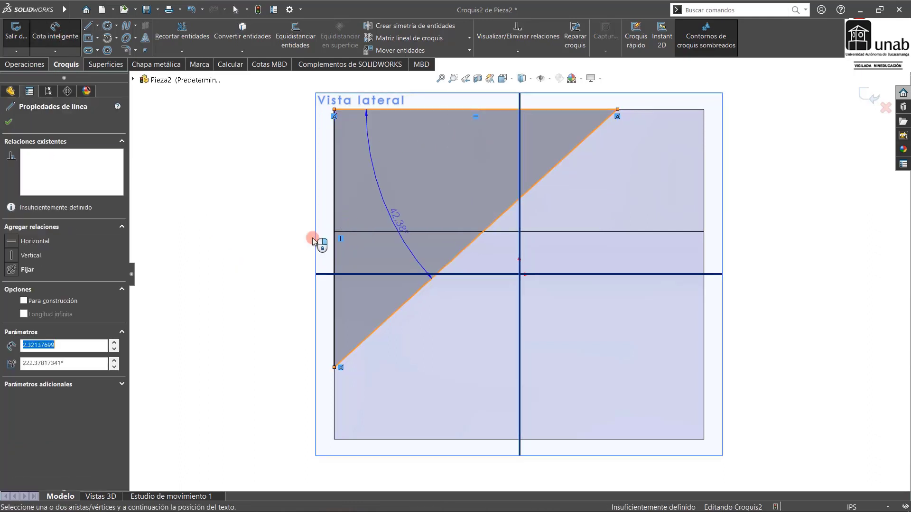
left_click(259, 258)
type("4")
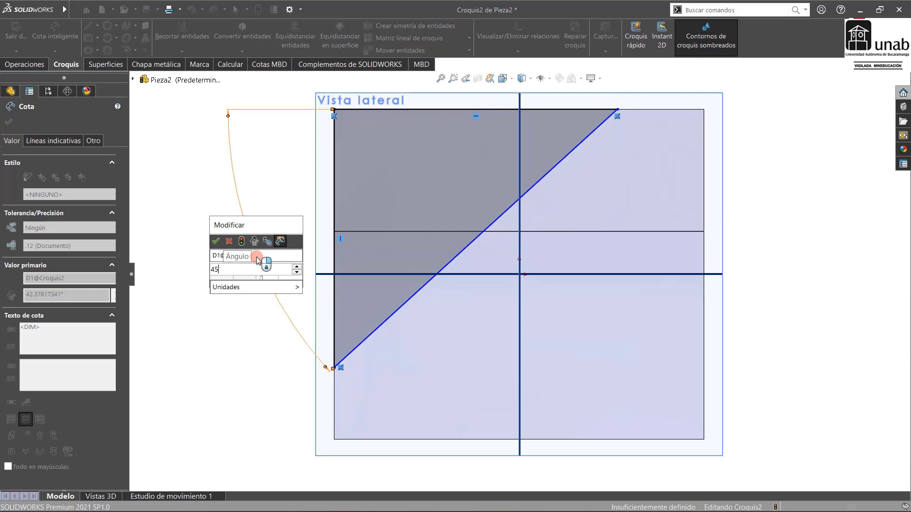
type("5")
key("Return")
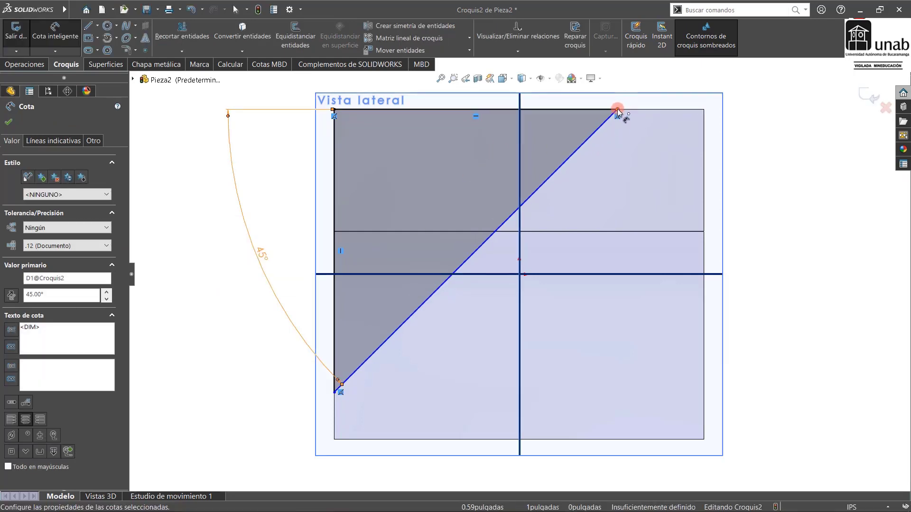
Dimension the distance from the triangle's upper right vertex to the block's right edge as 0.5 inches.
left_click(617, 110)
left_click(704, 159)
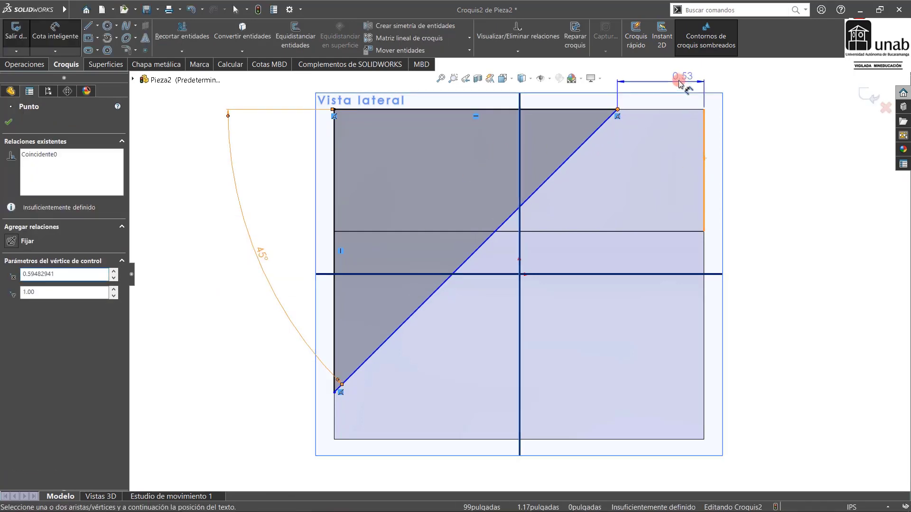
left_click(684, 78)
type("0.5")
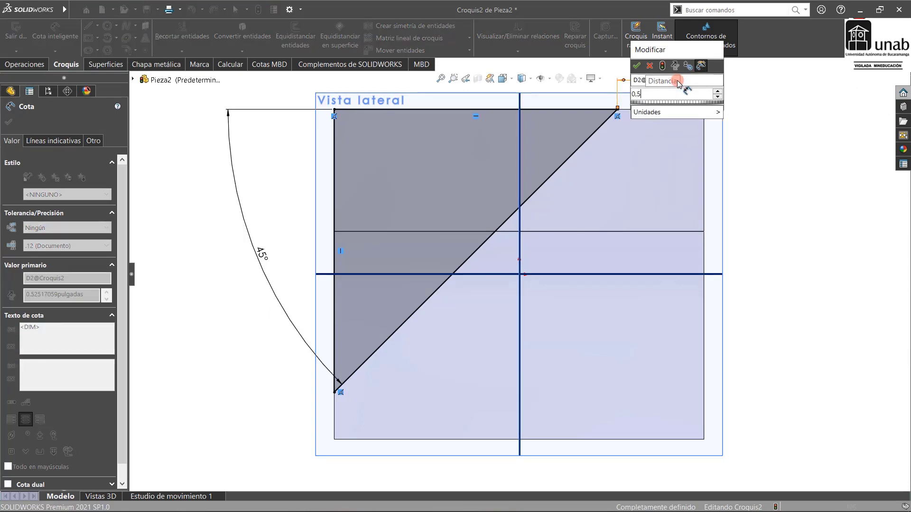
key("Return")
left_click(801, 162)
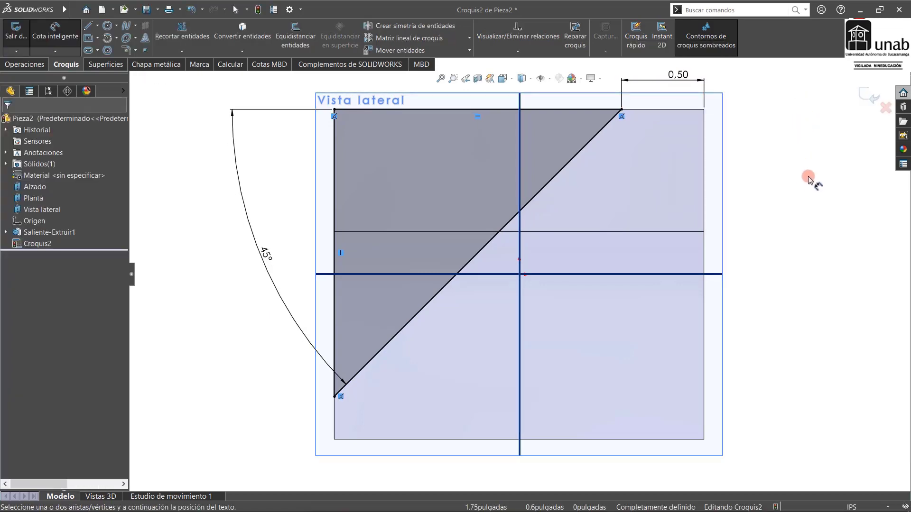
Finish the triangle sketch and cut it through the whole block in isometric view with the Por todo end condition.
key("ctrl+7")
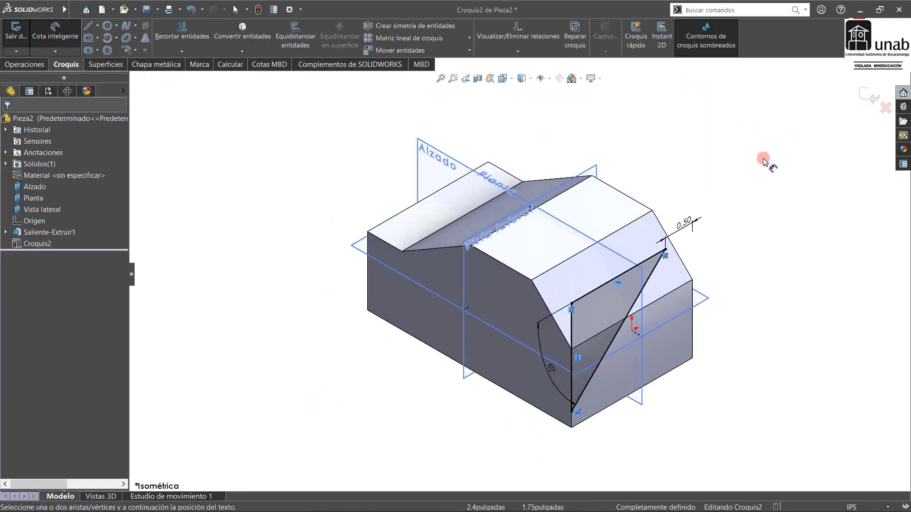
key("ctrl+8")
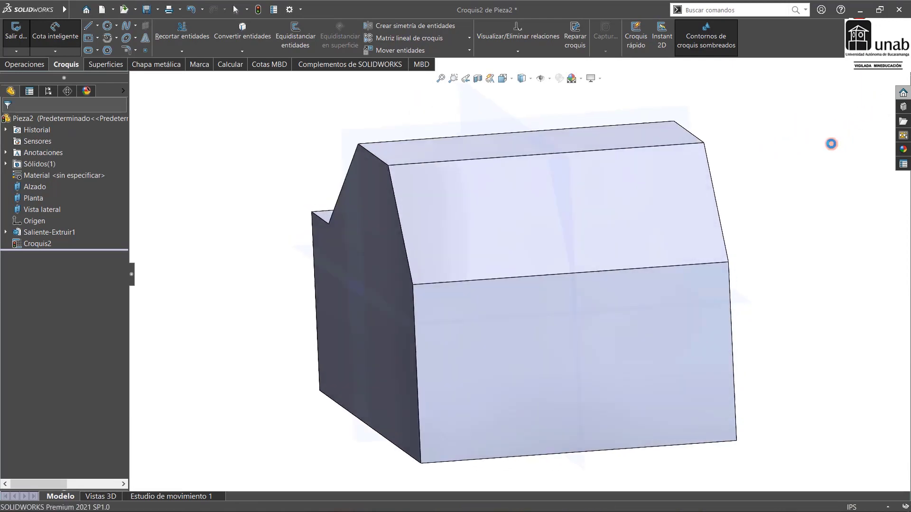
key("ctrl+7")
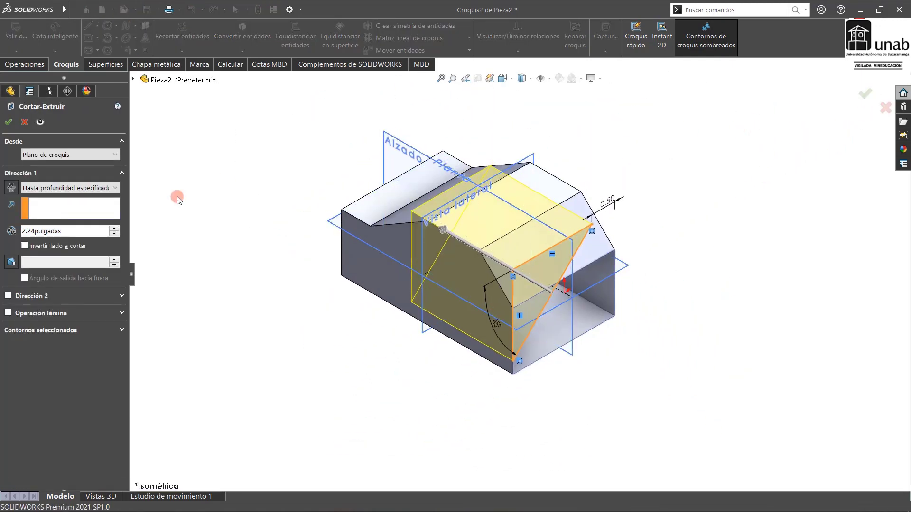
left_click(78, 188)
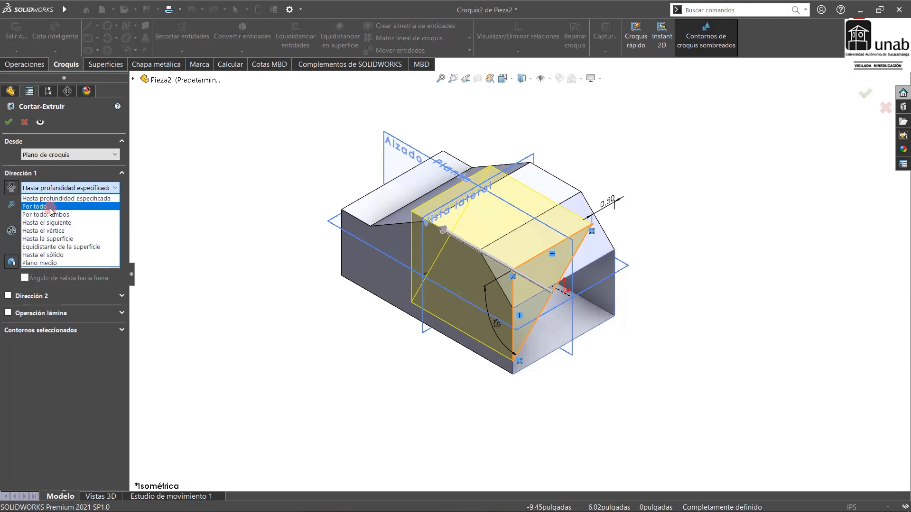
left_click(49, 207)
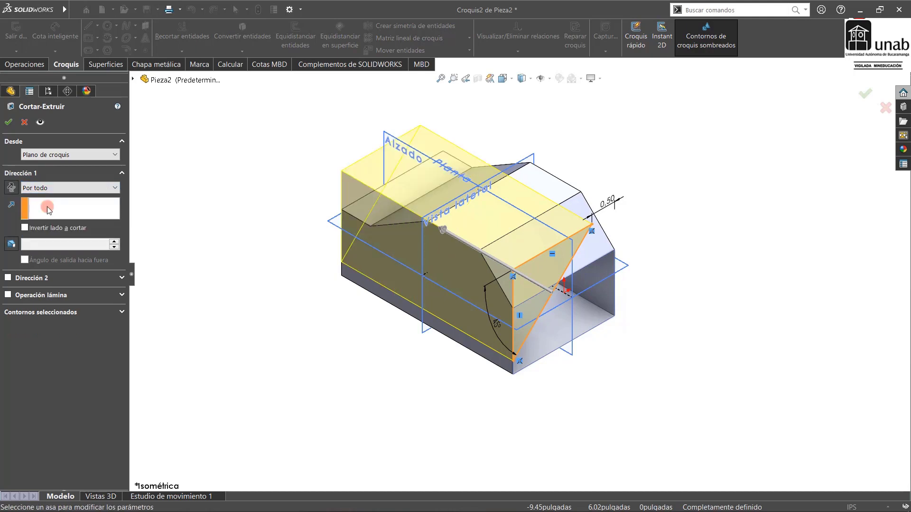
left_click(7, 122)
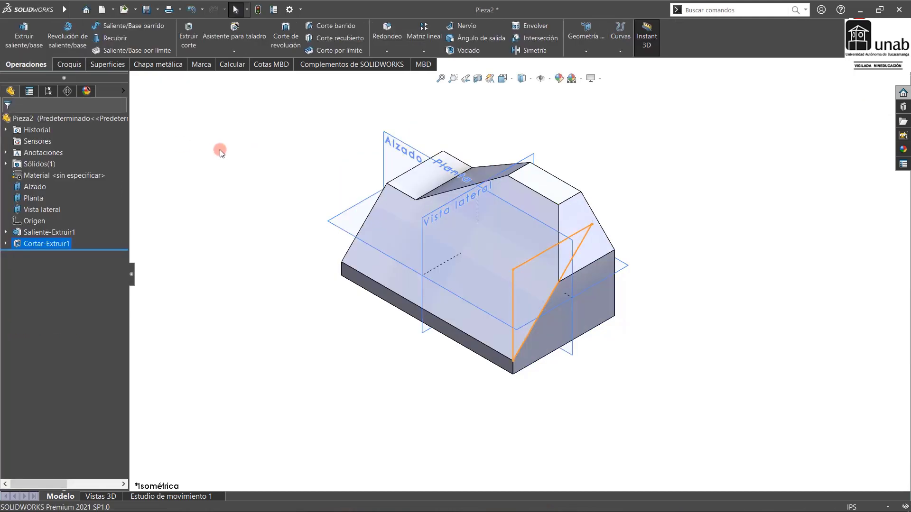
left_click(220, 149)
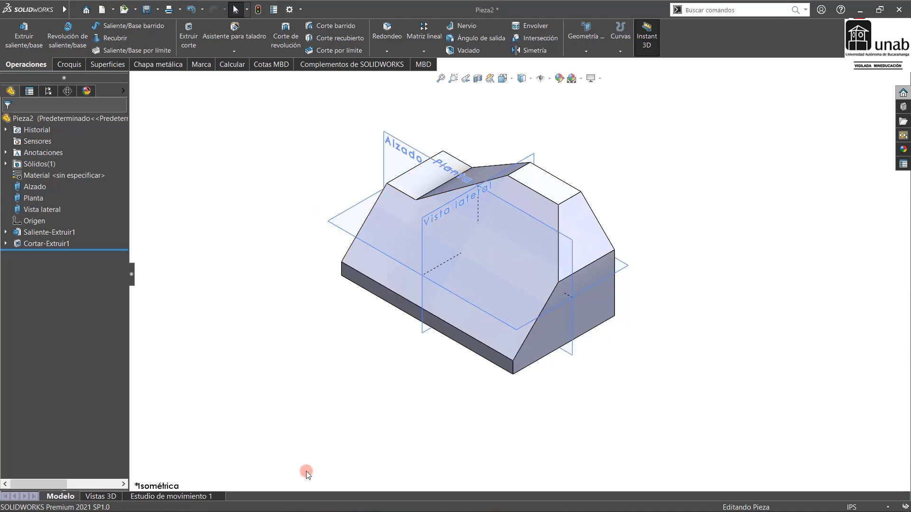
Examine the notches along the part's lower front edge in the Microsoft Whiteboard drawing, then return to SOLIDWORKS.
mouse_move(285, 510)
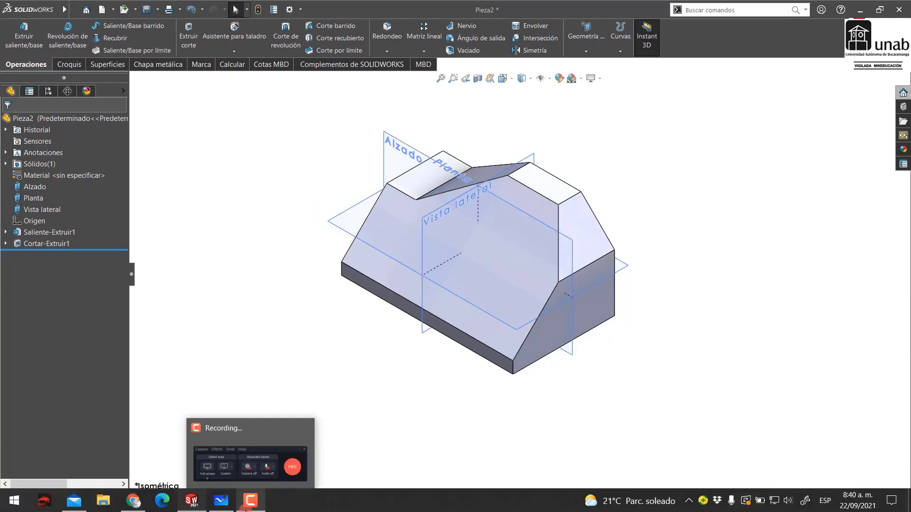
left_click(216, 506)
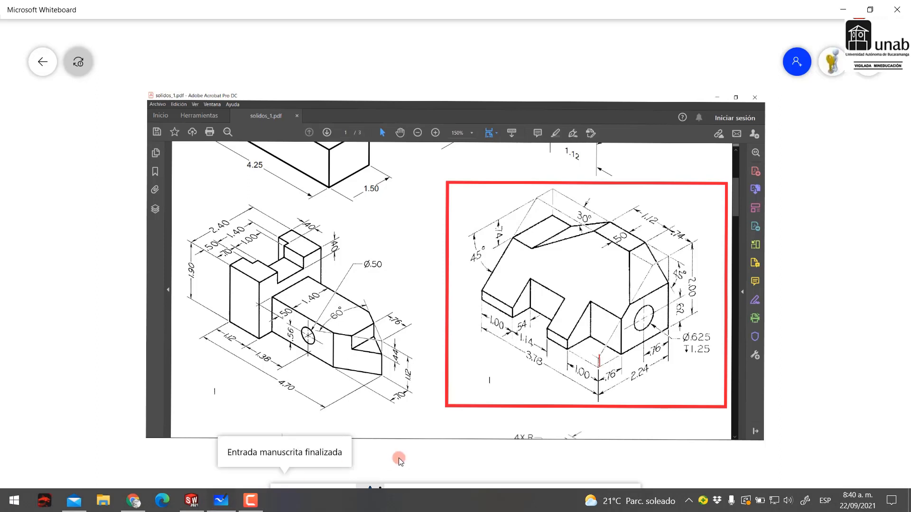
left_click(399, 500)
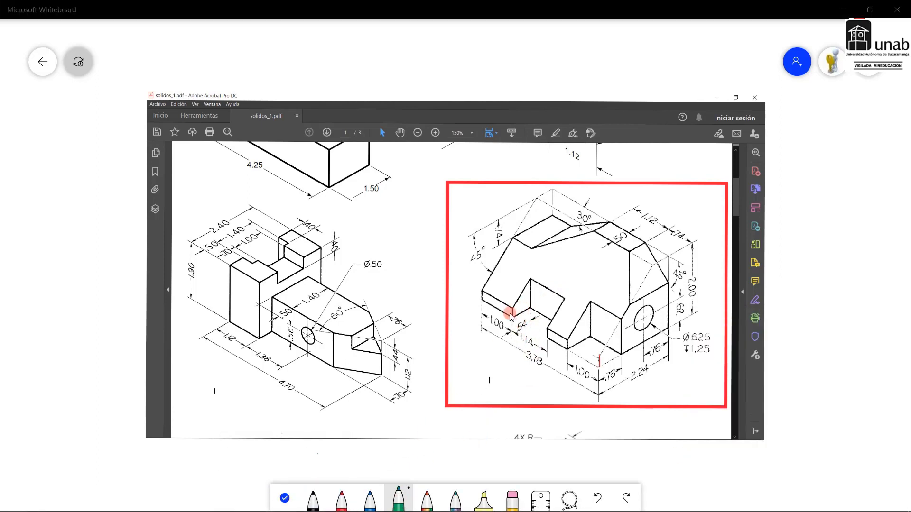
left_click_drag(511, 315, 549, 332)
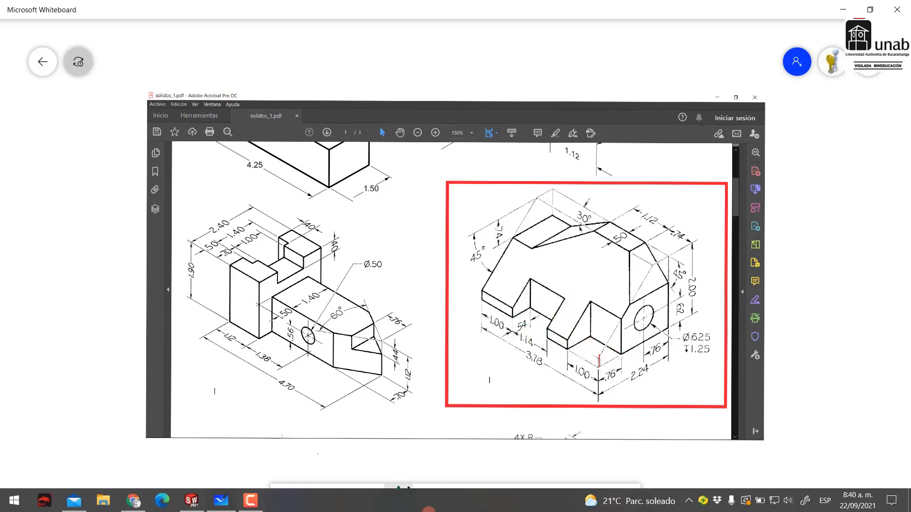
left_click(191, 505)
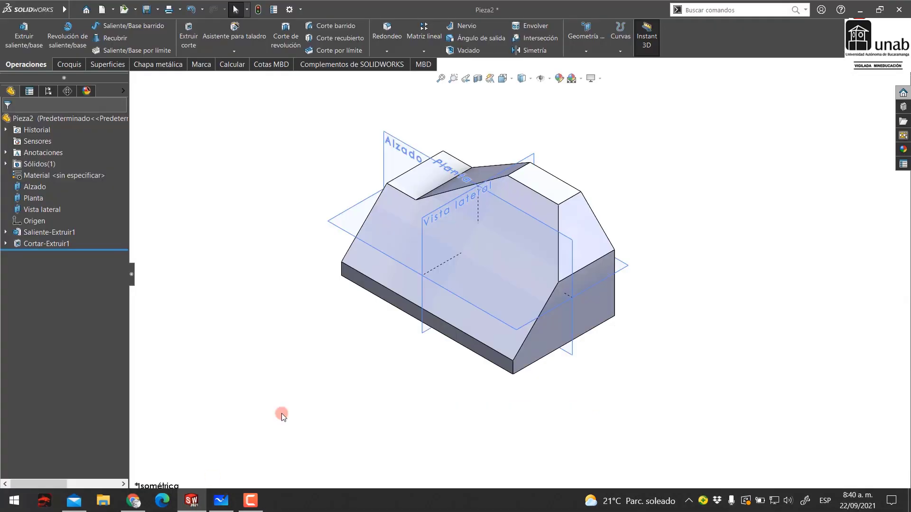
Start an extruded cut sketch on the flat top face and draw two front-edge rectangles, one near mid-length, one about 0.87 by 0.61 inches at the right corner.
left_click(188, 36)
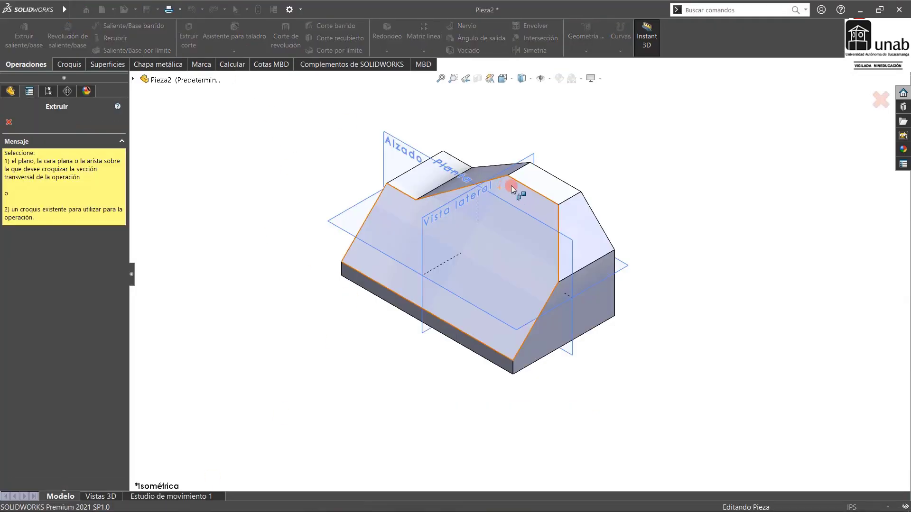
left_click(549, 191)
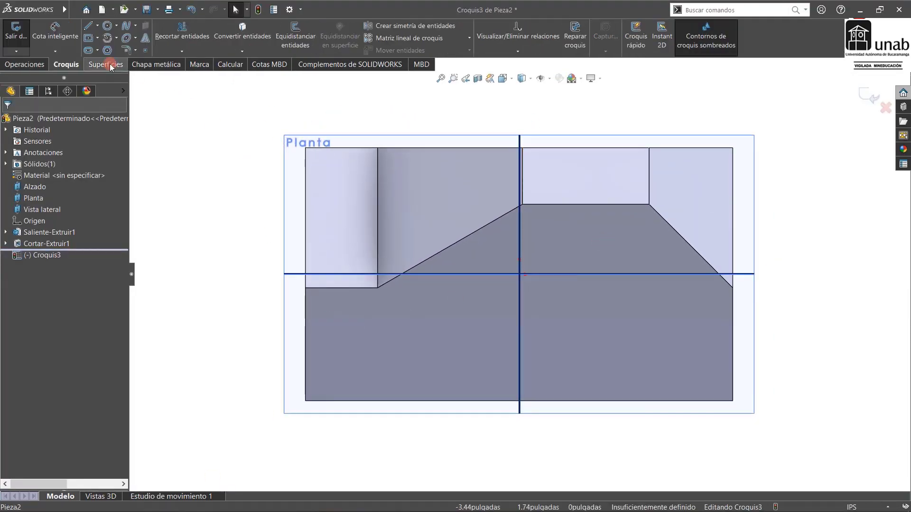
left_click(98, 37)
left_click(116, 49)
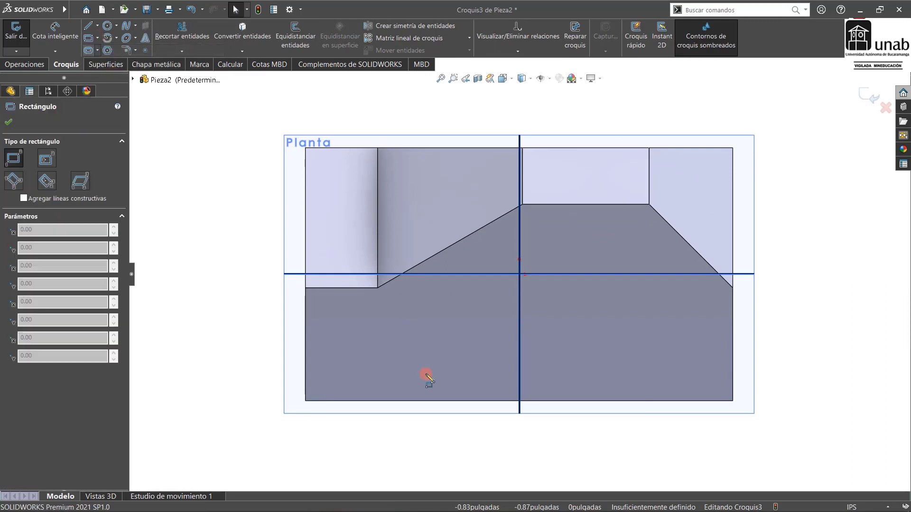
left_click(423, 401)
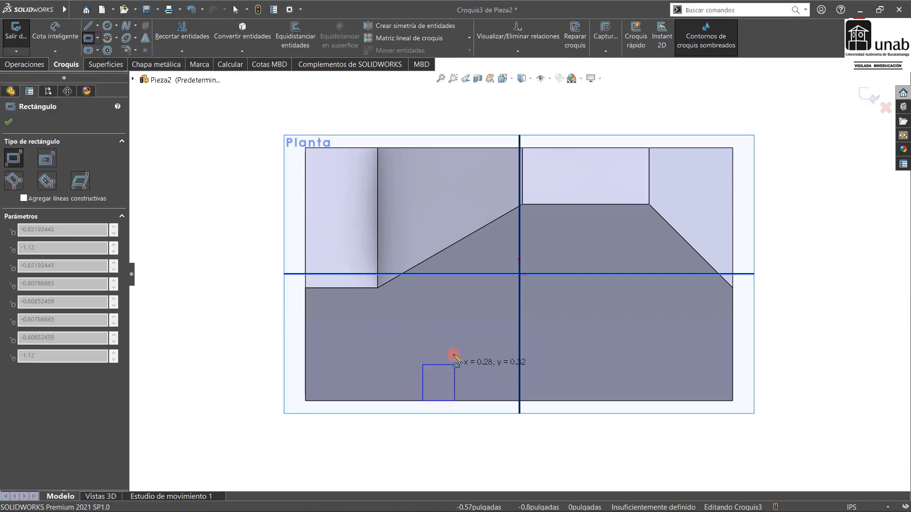
left_click(482, 338)
left_click(732, 401)
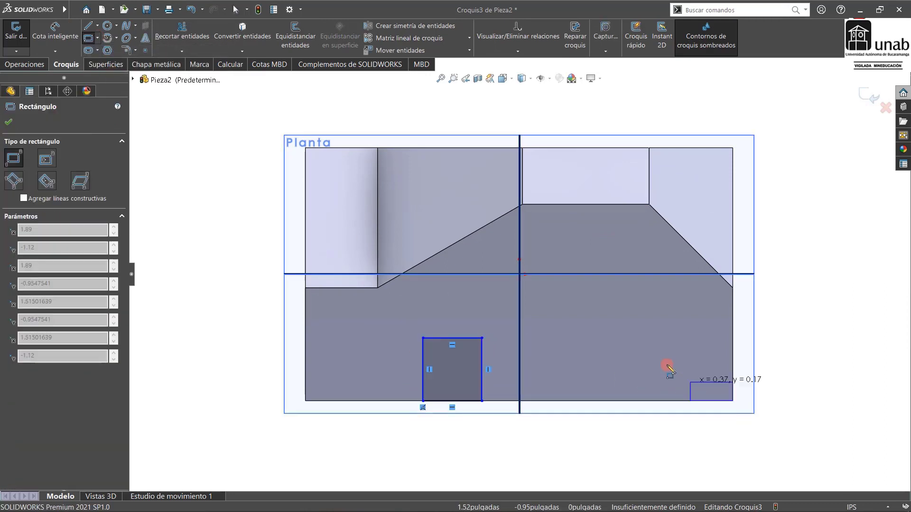
left_click(634, 332)
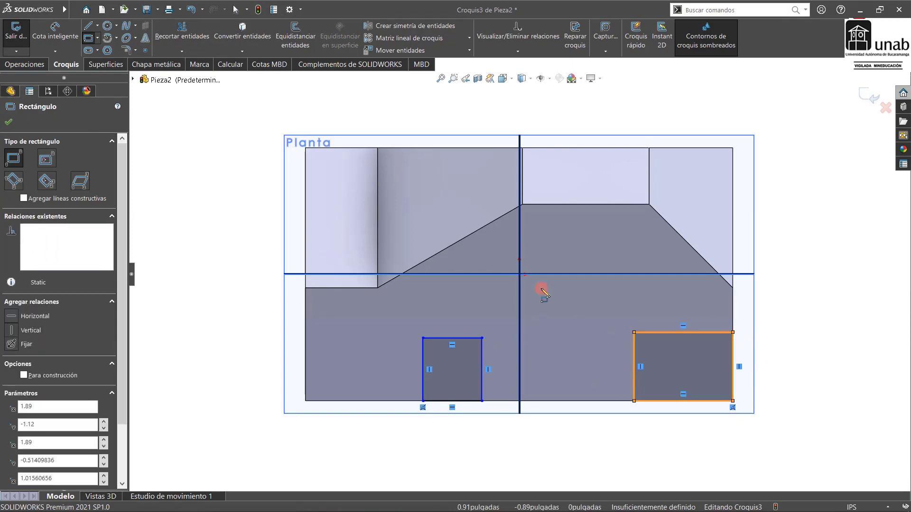
Check the notch dimensions in the Microsoft Whiteboard drawing, then return to SOLIDWORKS and dimension the mid-length rectangle's height as 0.54 inches.
left_click(17, 47)
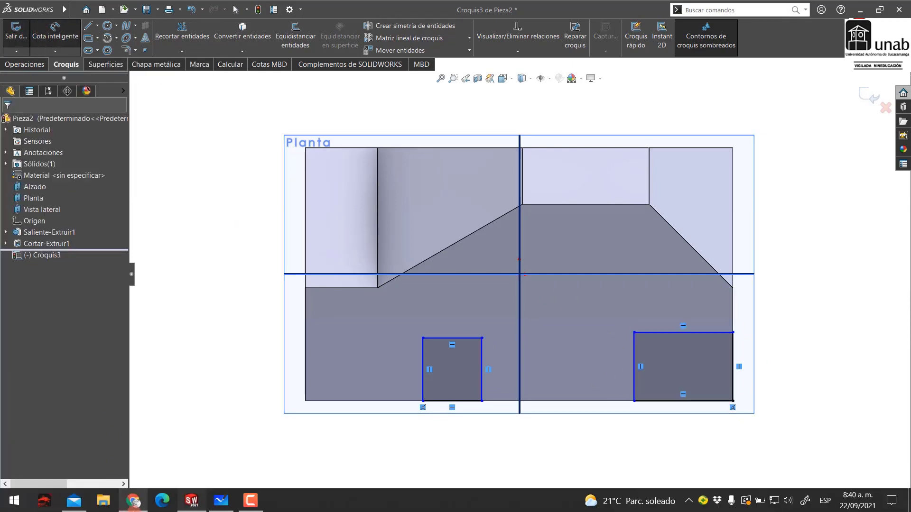
left_click(221, 501)
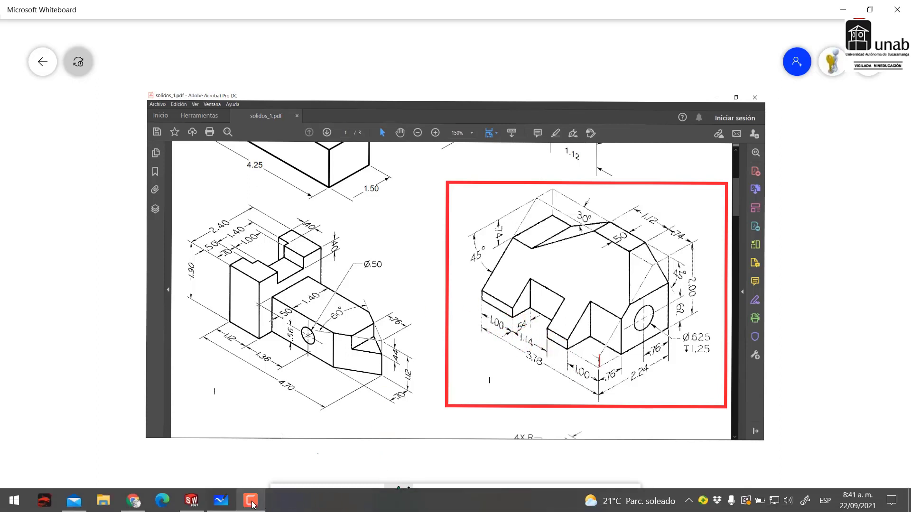
left_click(192, 504)
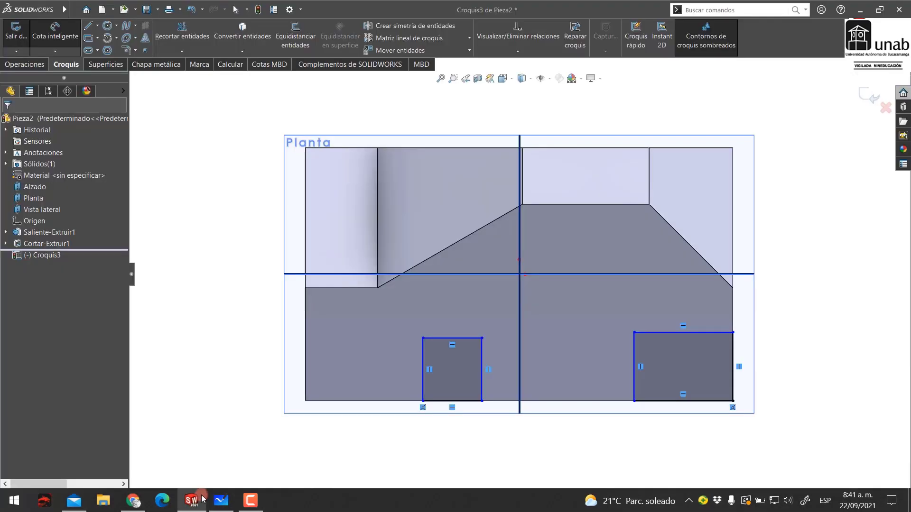
left_click(424, 359)
left_click(397, 350)
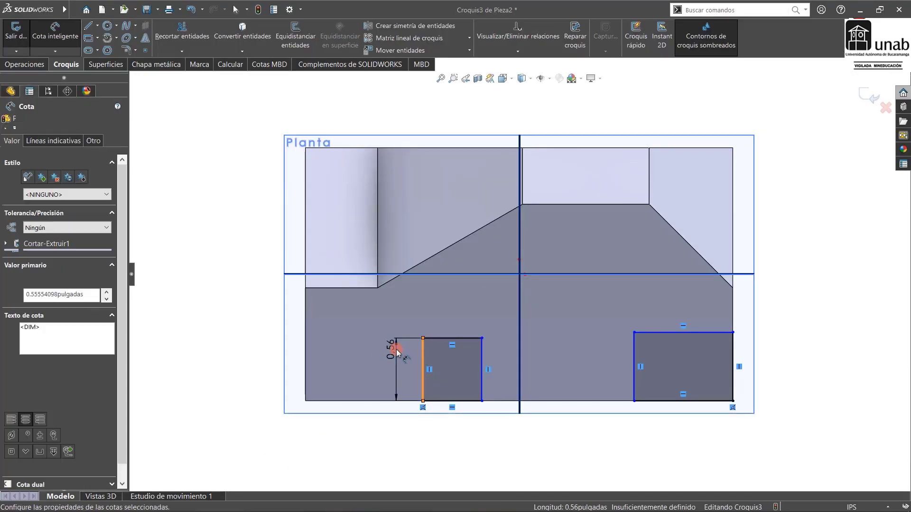
type("0")
type(".5")
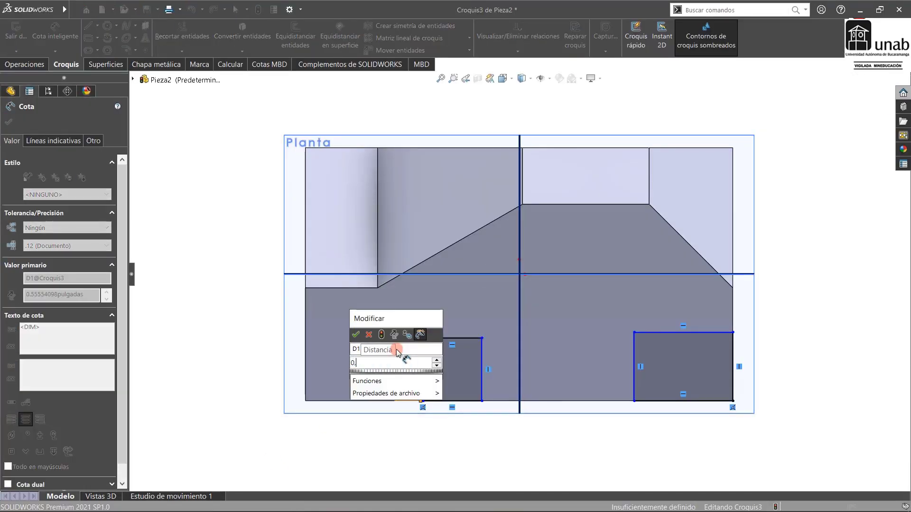
type("4")
key("Return")
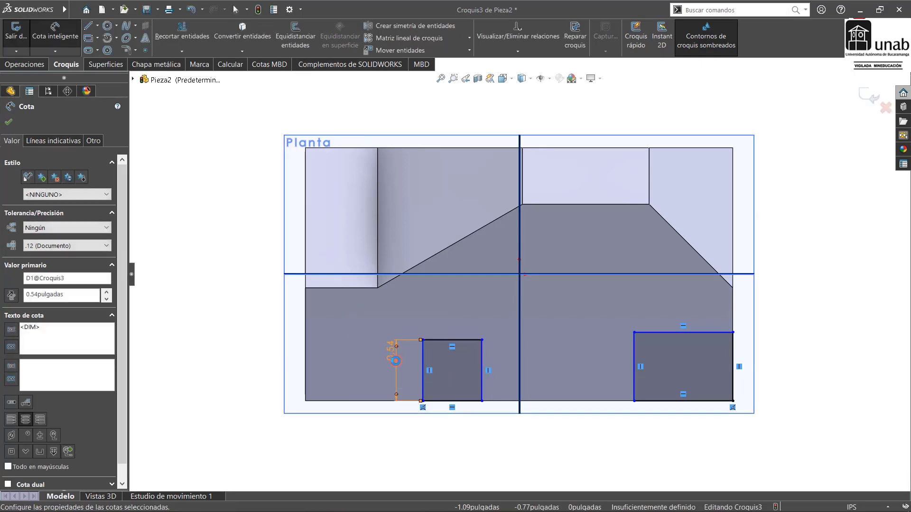
Dimension the width of the mid-length rectangle as 1.14 inches.
left_click(463, 402)
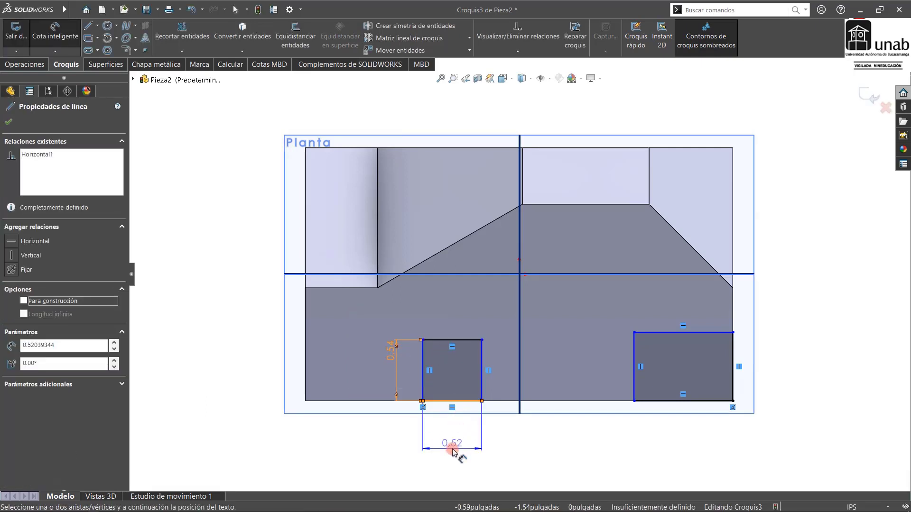
left_click(454, 451)
type("1")
type(".14")
key("Return")
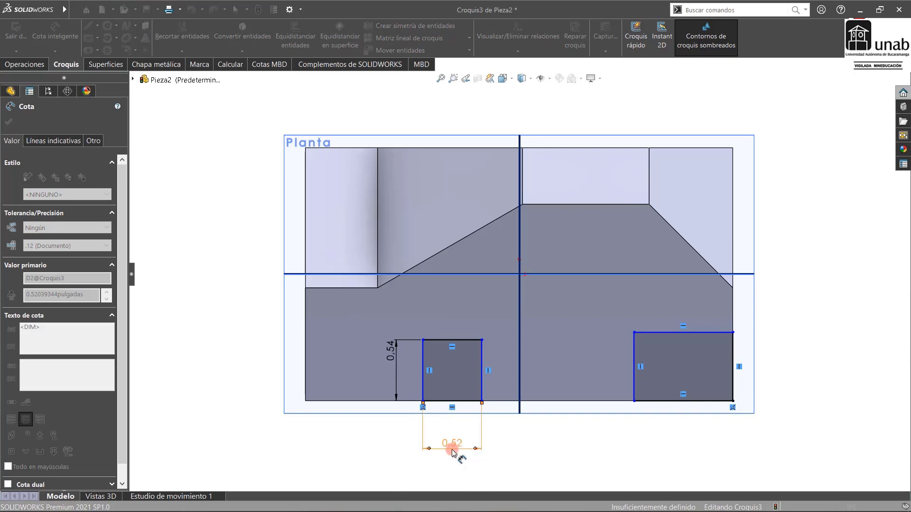
Dimension the mid-length rectangle 1 inch from the block's left edge and move the 0.54 dimension outside the block.
left_click(306, 375)
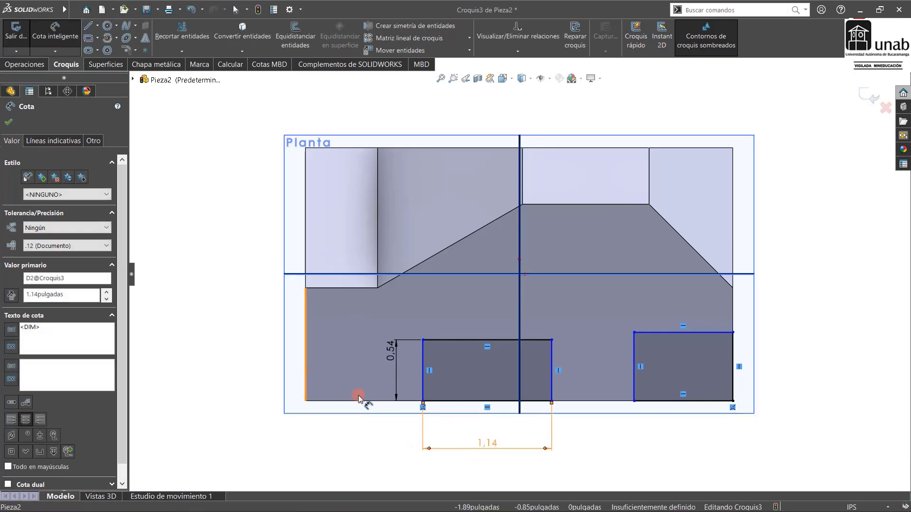
left_click(422, 384)
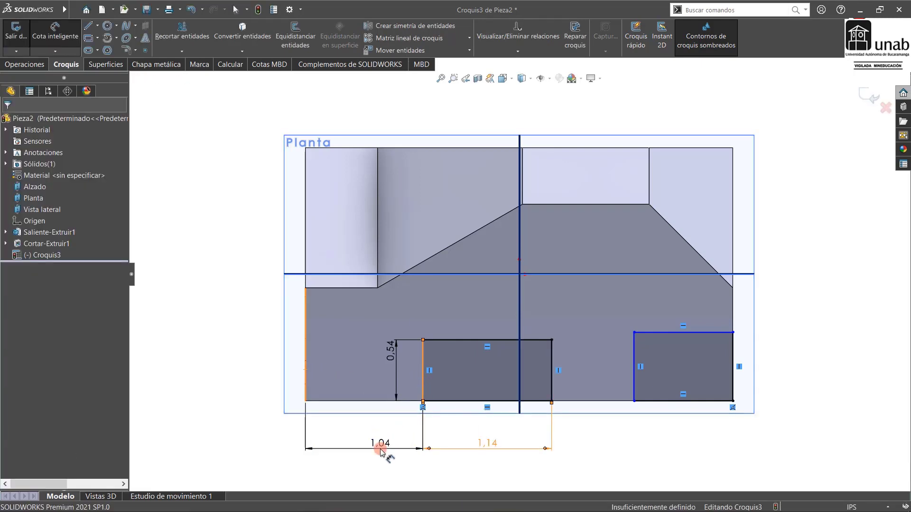
left_click(382, 452)
type("1")
key("Return")
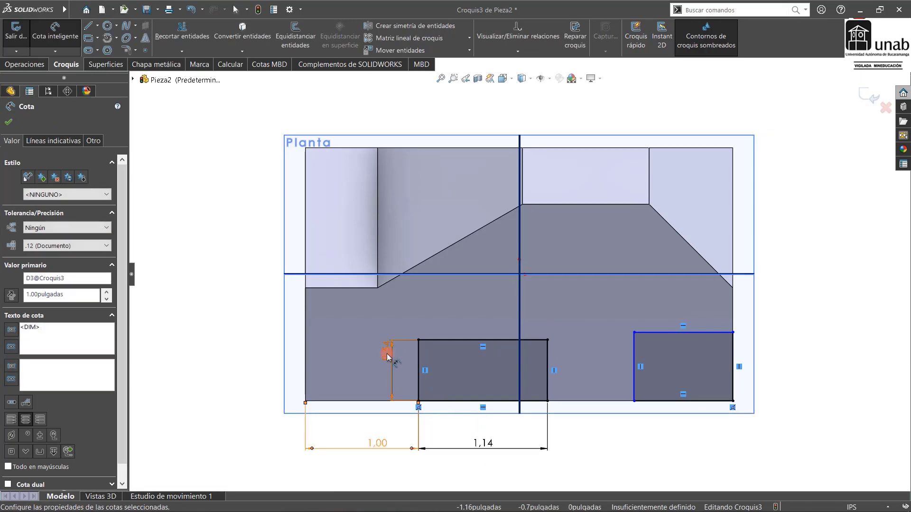
left_click(249, 374)
key("Escape")
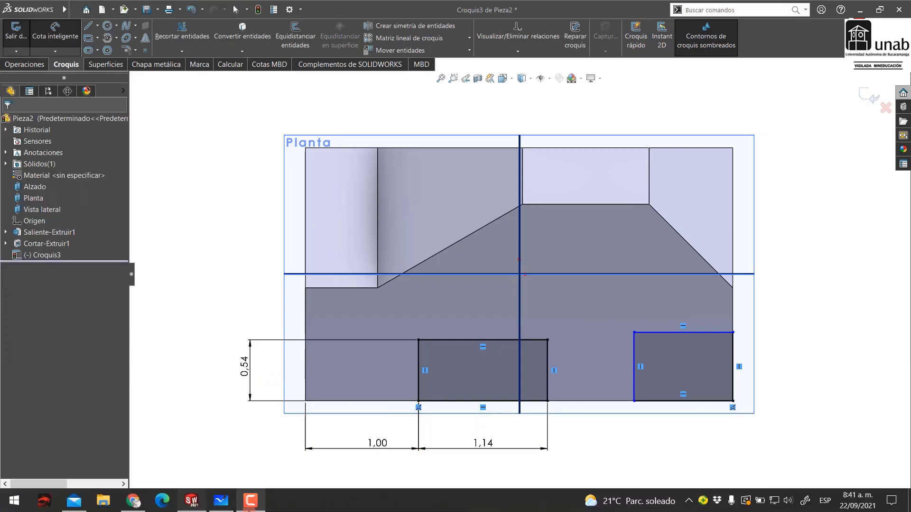
Check the corner notch in the Whiteboard drawing, then return to SOLIDWORKS and dimension the corner rectangle's width as 1 inch.
left_click(217, 504)
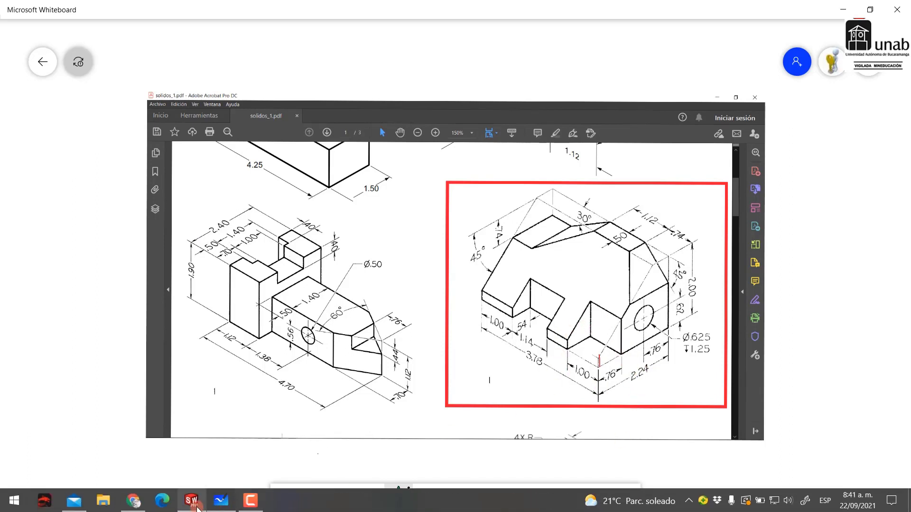
left_click(199, 508)
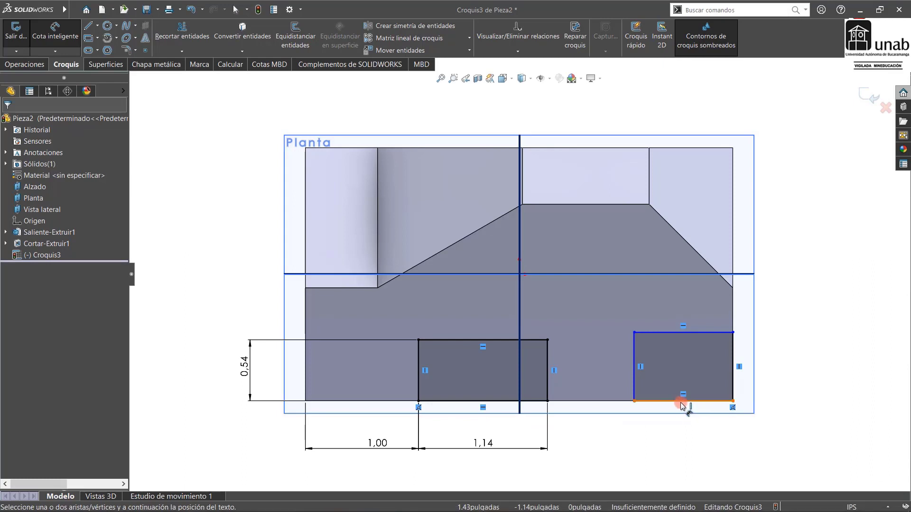
left_click(684, 403)
left_click(676, 442)
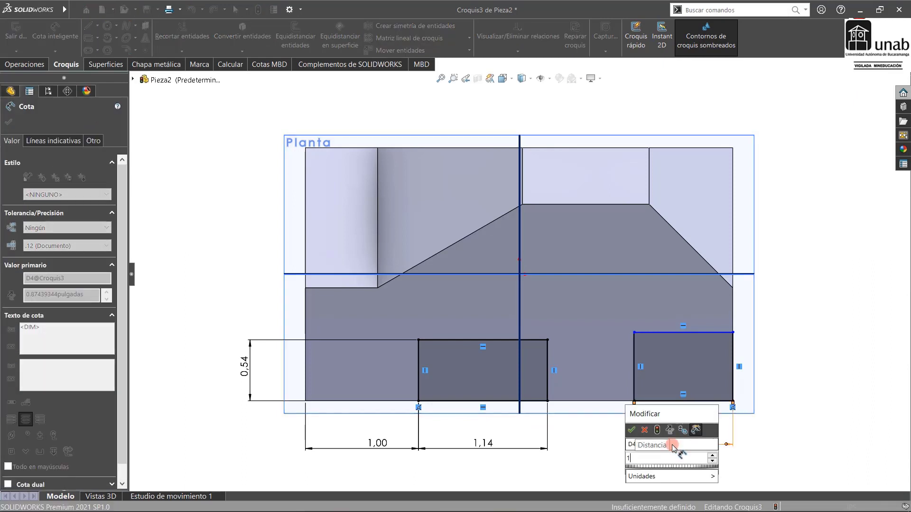
key("Return")
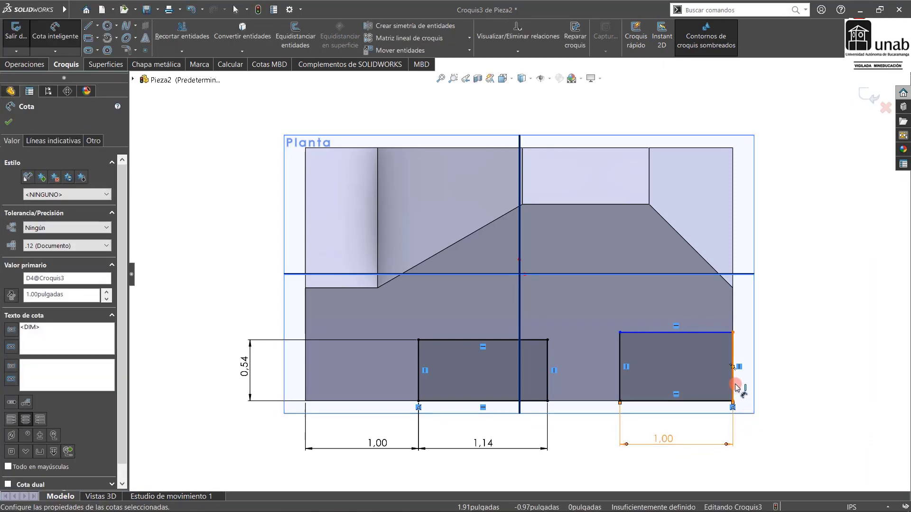
Dimension the height of the corner rectangle as 0.76 inches.
left_click(732, 382)
left_click(787, 377)
type("0")
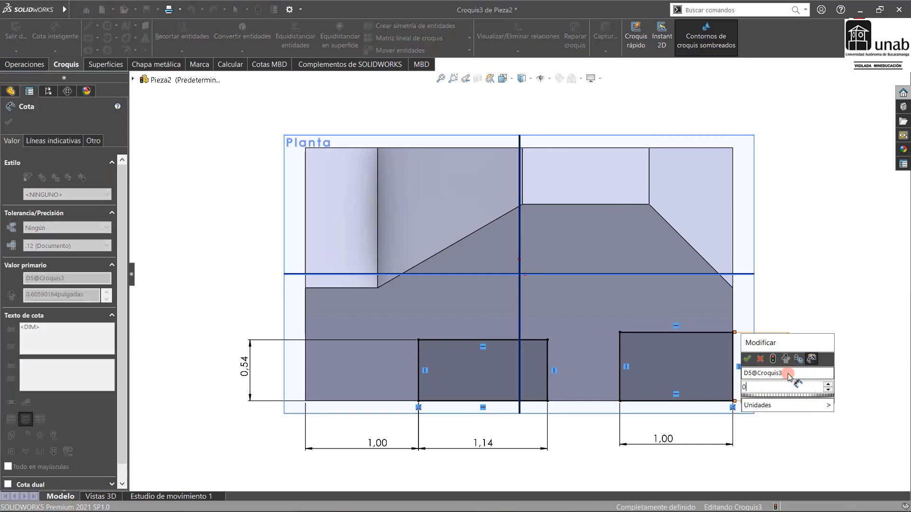
type(",76")
key("Return")
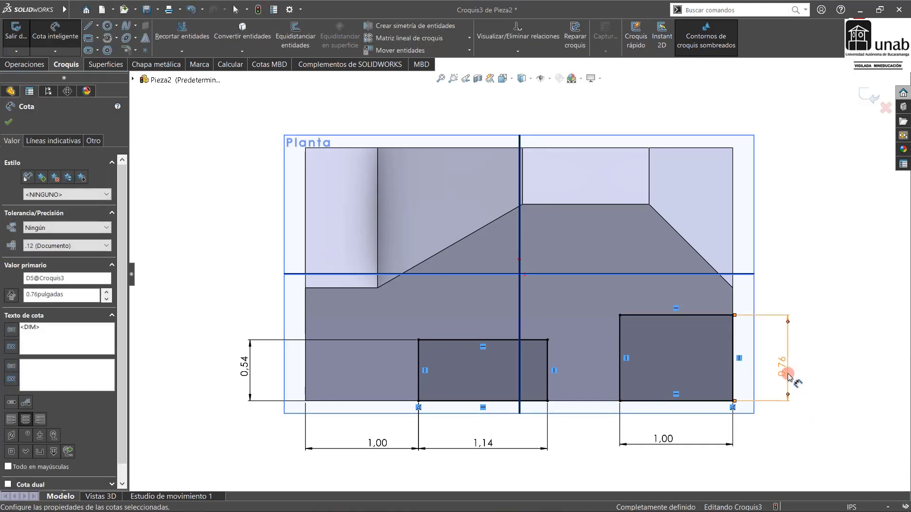
left_click(797, 270)
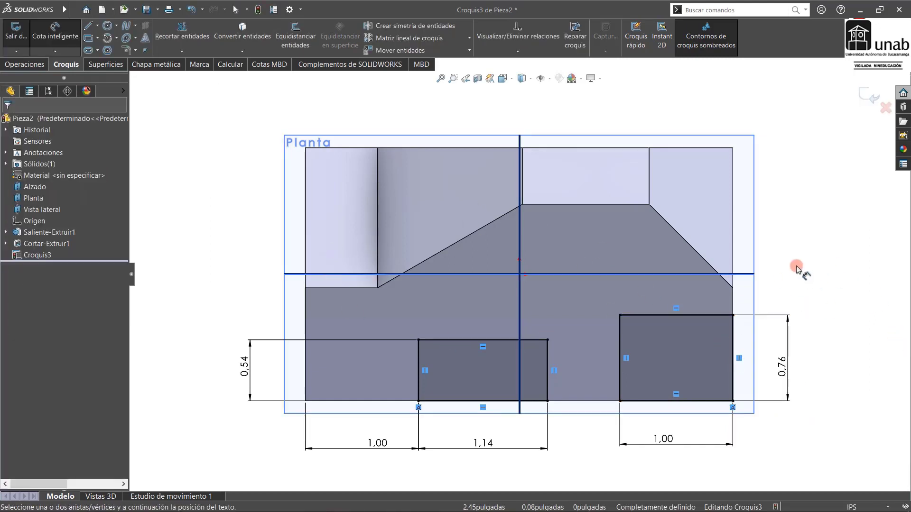
Finish the notch sketch in isometric view and cut both rectangles through the block with the Por todo end condition.
key("ctrl+7")
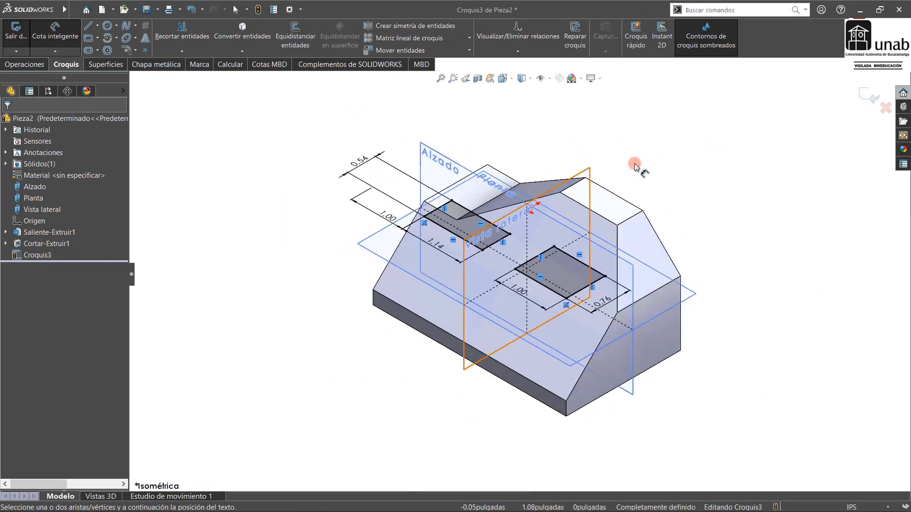
left_click(863, 99)
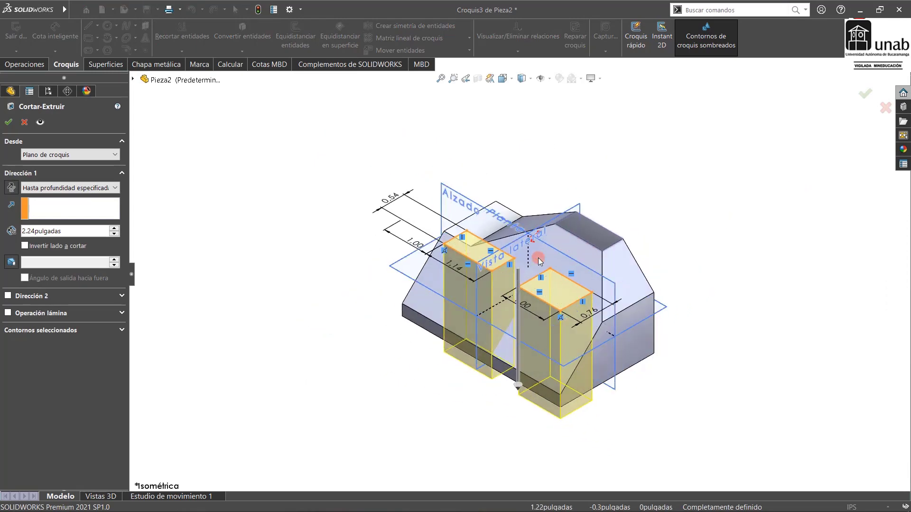
left_click(73, 187)
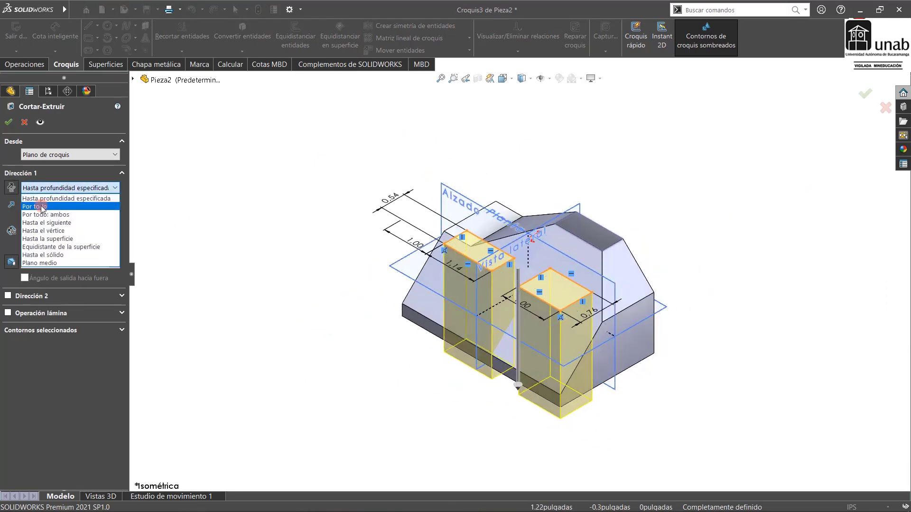
left_click(43, 206)
left_click(866, 96)
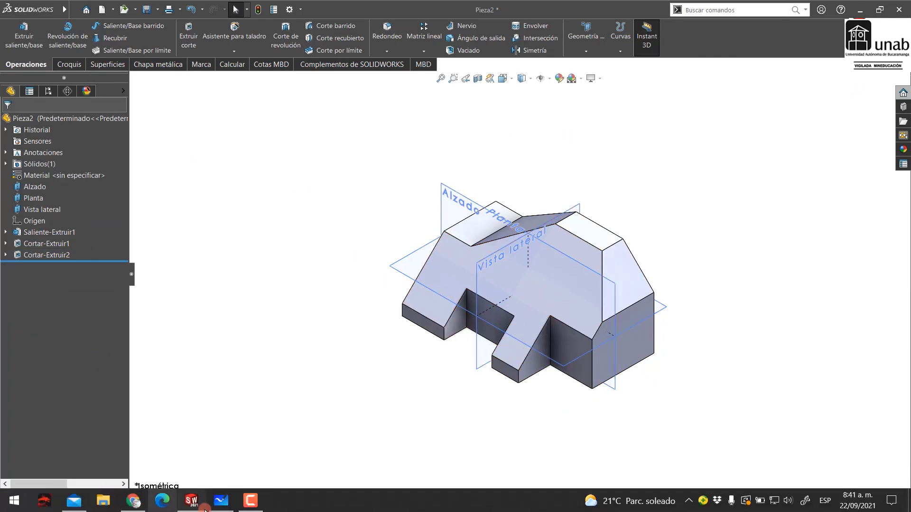
Mark and examine the hole on the part's right end face in the Whiteboard drawing, then return to SOLIDWORKS.
left_click(221, 503)
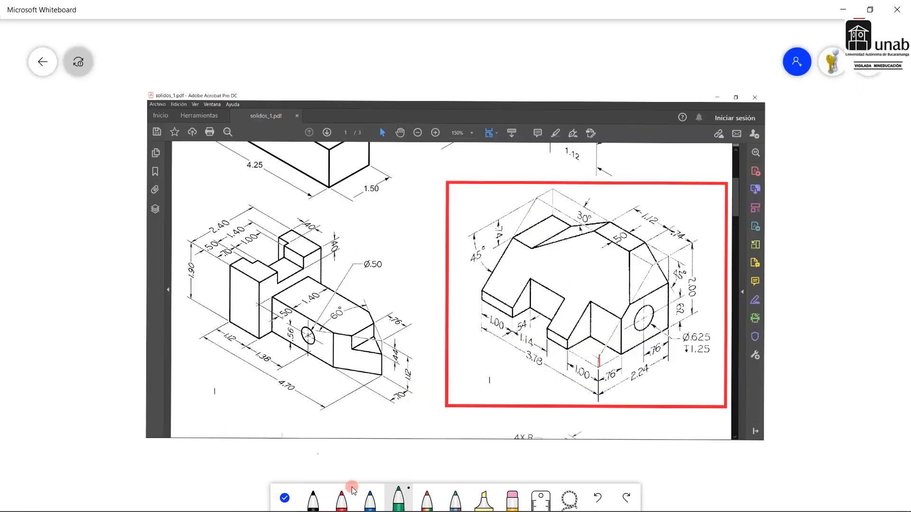
left_click(381, 489)
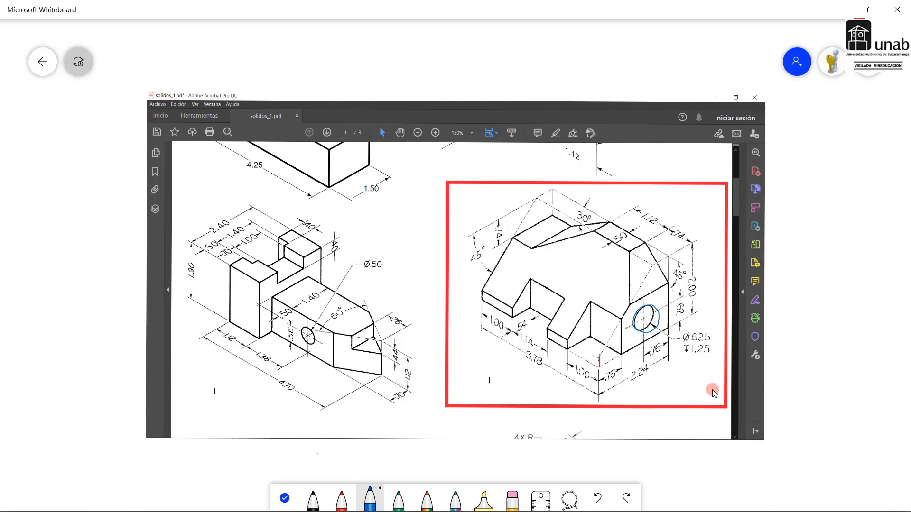
left_click_drag(710, 391, 690, 378)
left_click(191, 501)
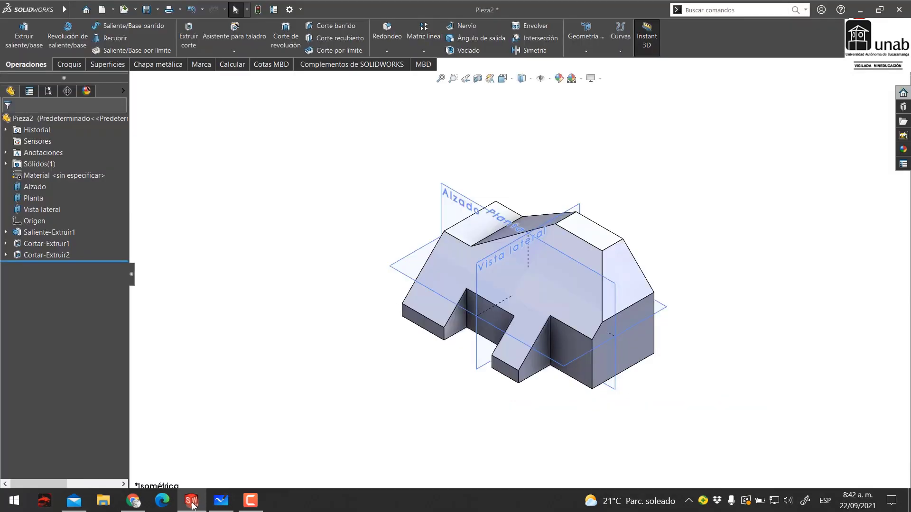
Start an extruded cut sketch on the part's right end face and draw a circle of about 0.19 inches radius on it.
left_click(178, 49)
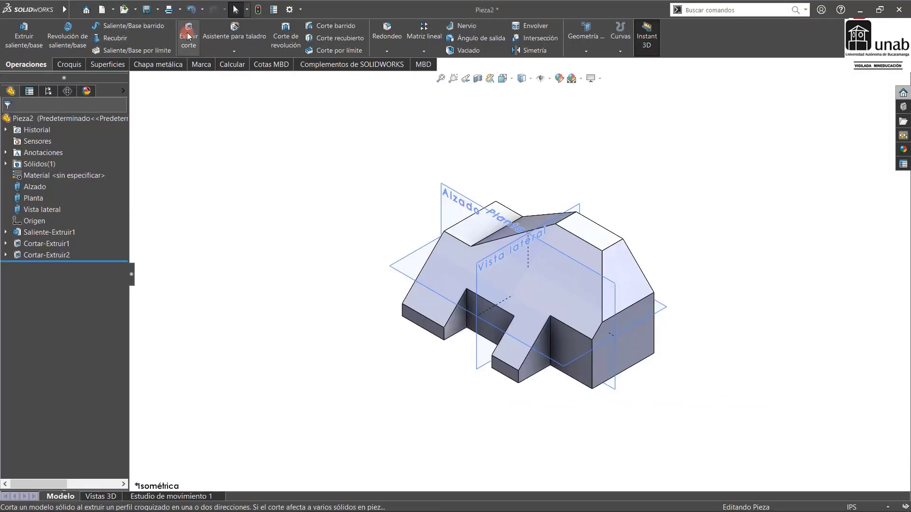
left_click(638, 348)
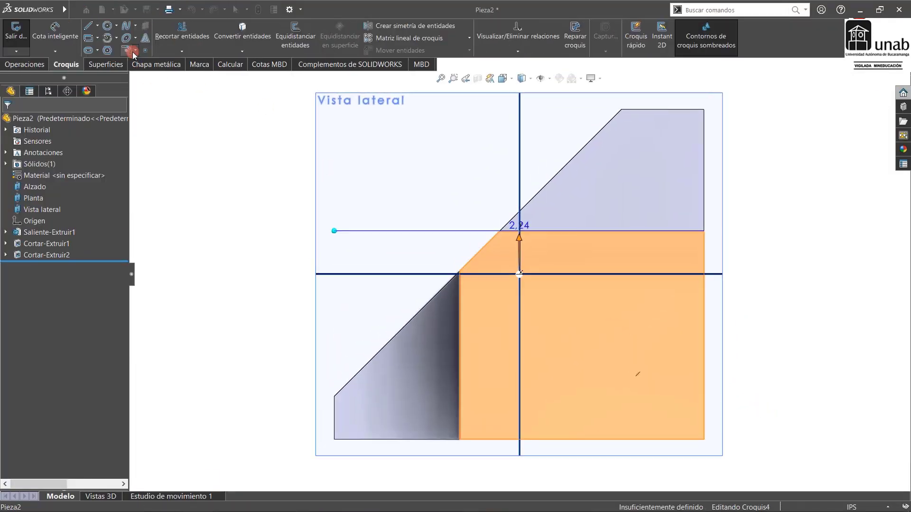
left_click(107, 26)
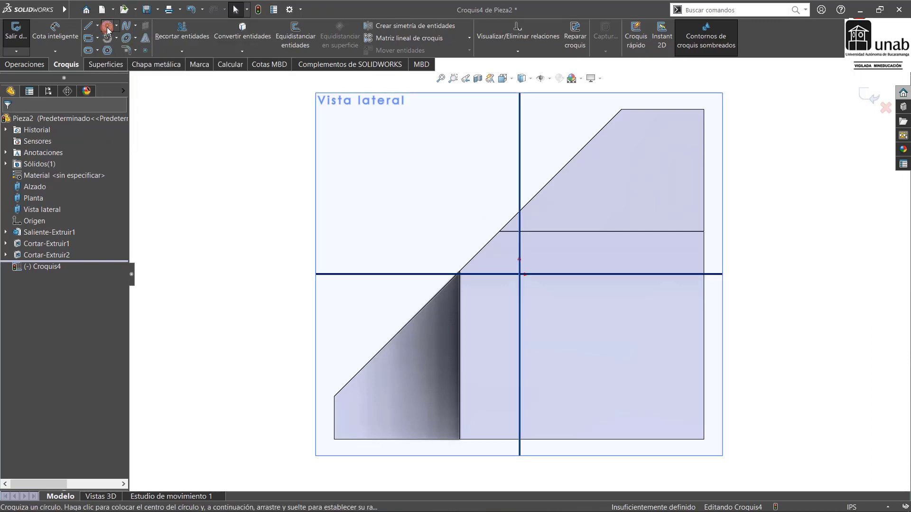
left_click(614, 365)
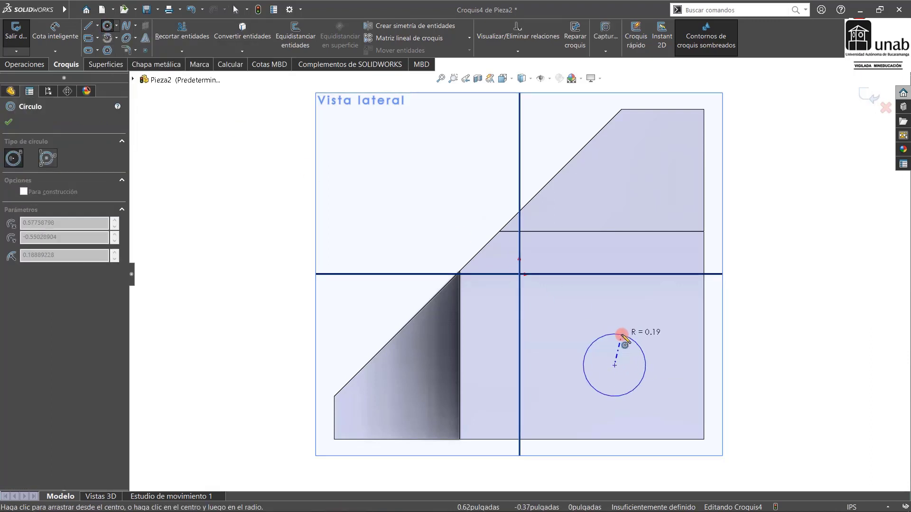
left_click(626, 336)
Dimension the circle's diameter as 0.625 inches.
left_click(65, 36)
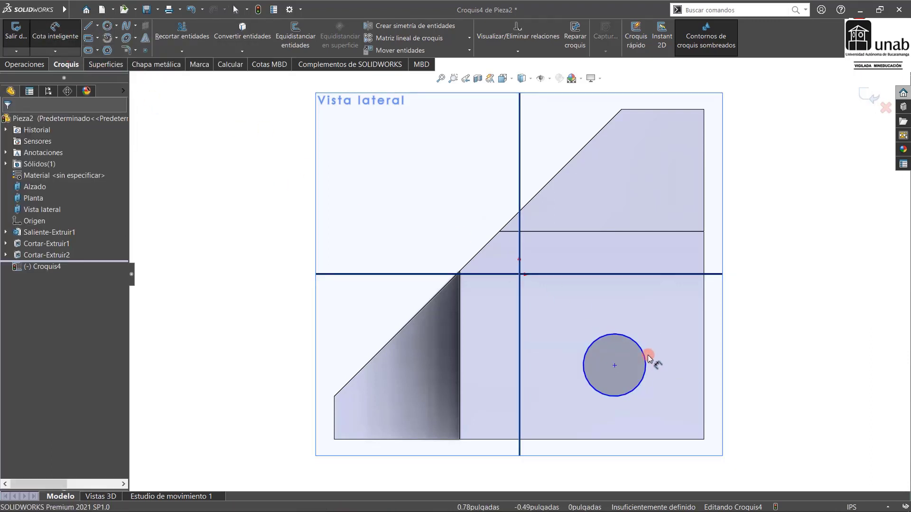
left_click(647, 358)
left_click(751, 318)
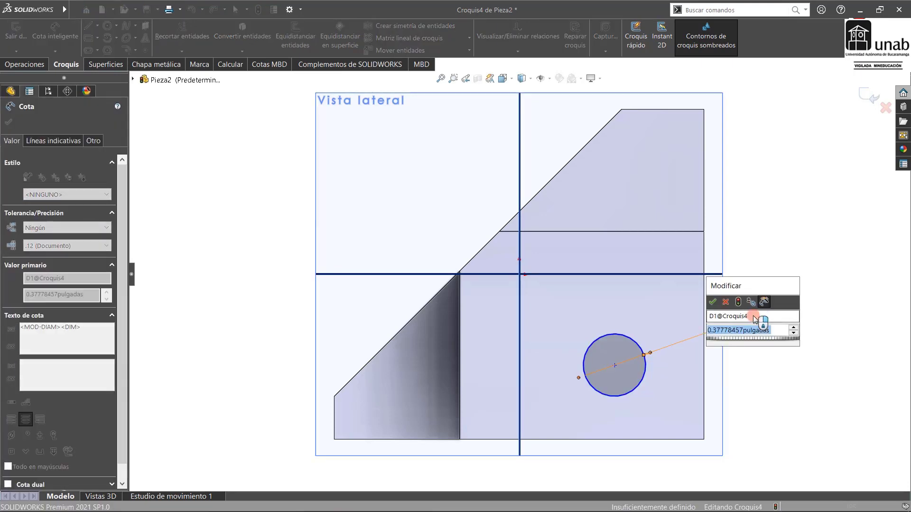
type("0.6")
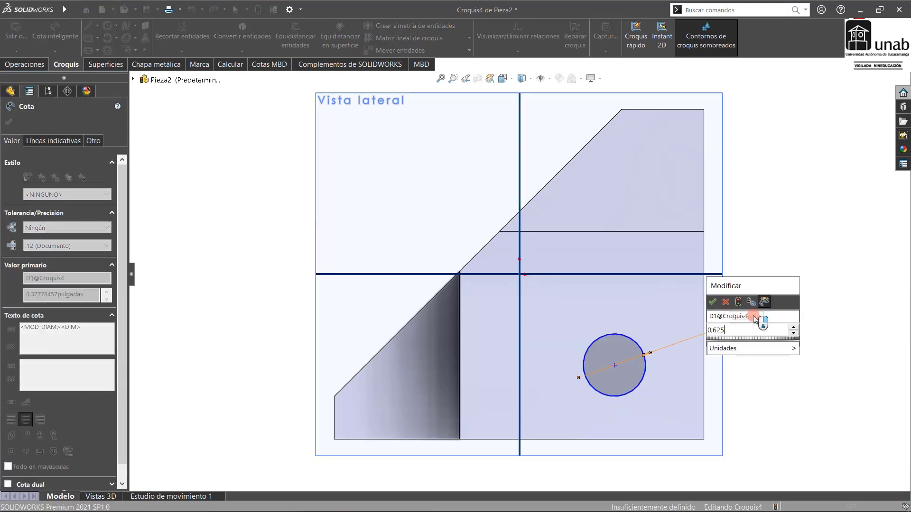
type("25")
key("Return")
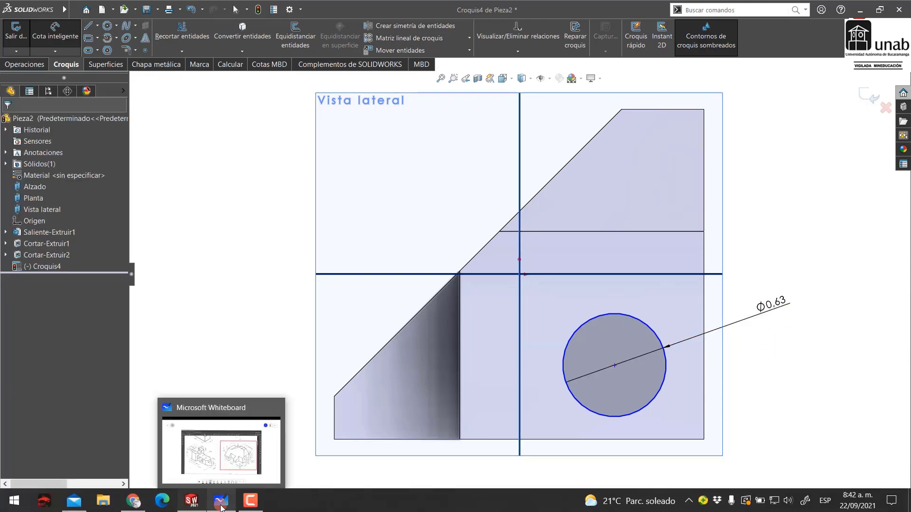
Check the hole's location in the Whiteboard drawing, then dimension the circle's centre 0.76 inches above the face's bottom edge in SOLIDWORKS.
left_click(201, 455)
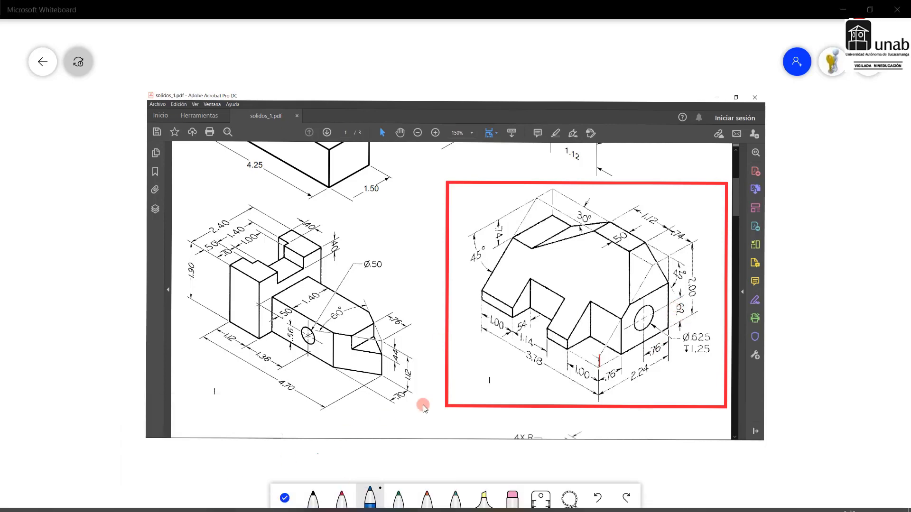
key("alt+Tab")
left_click(637, 440)
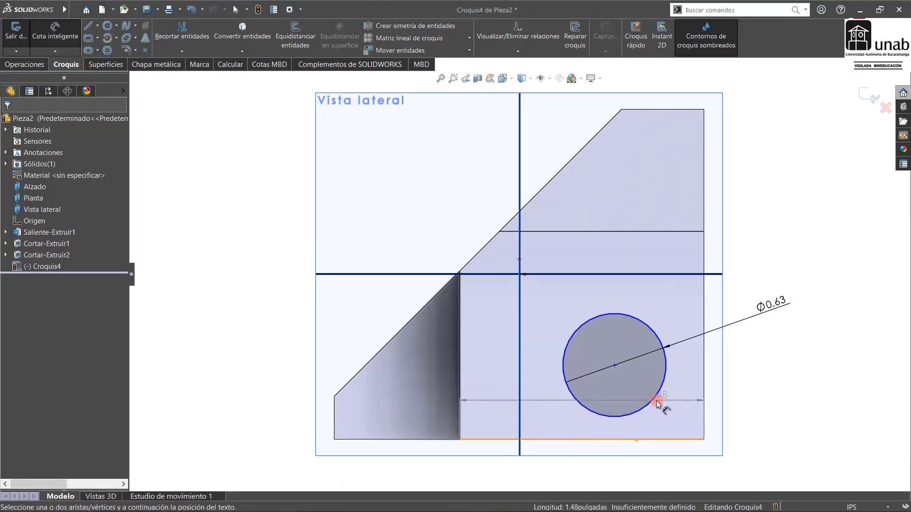
left_click(652, 403)
left_click(754, 396)
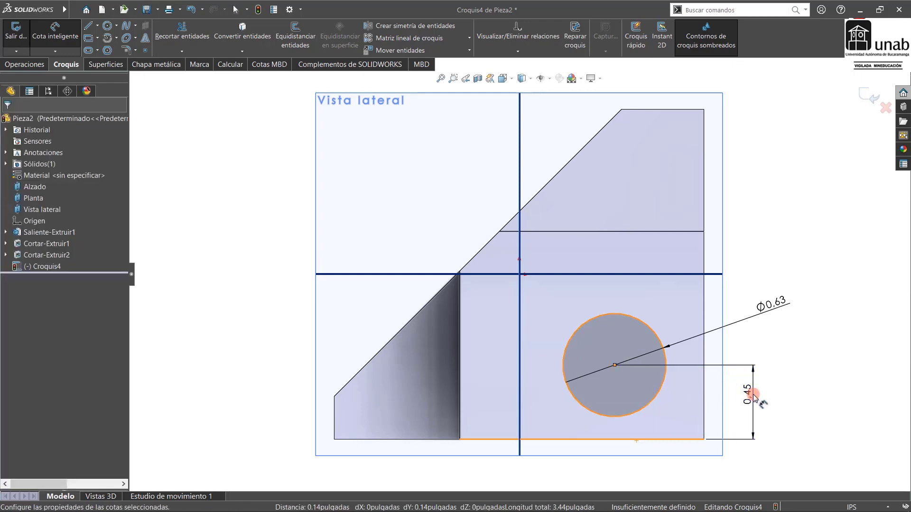
type("0.")
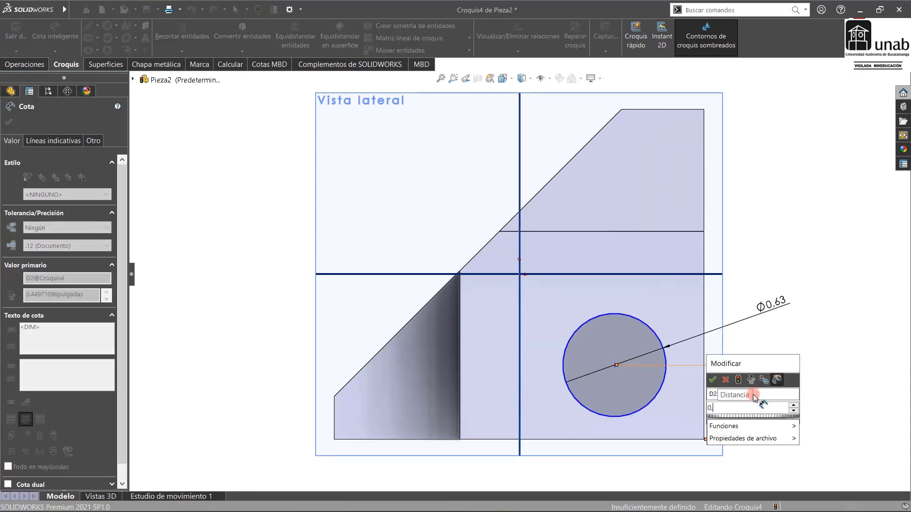
type("76")
key("Return")
left_click(794, 396)
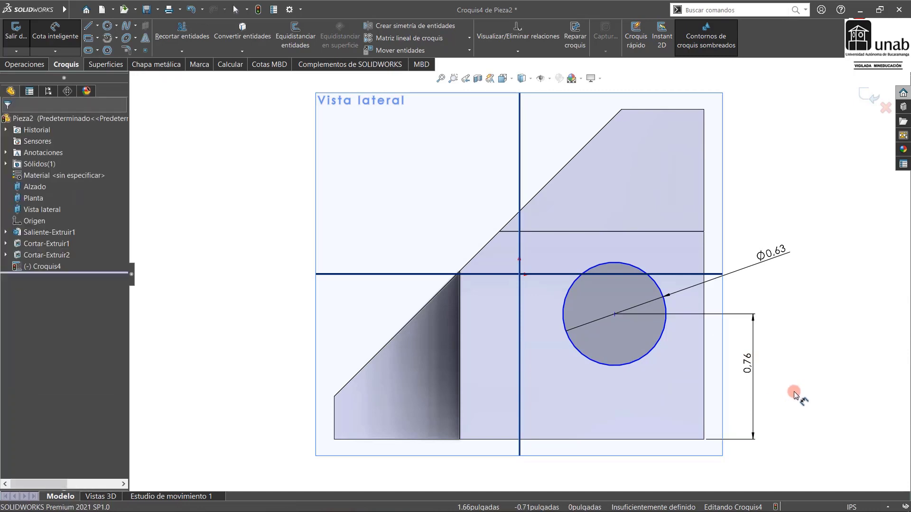
Dimension the circle's centre 0.62 inches from the end face's right vertical edge.
left_click(704, 346)
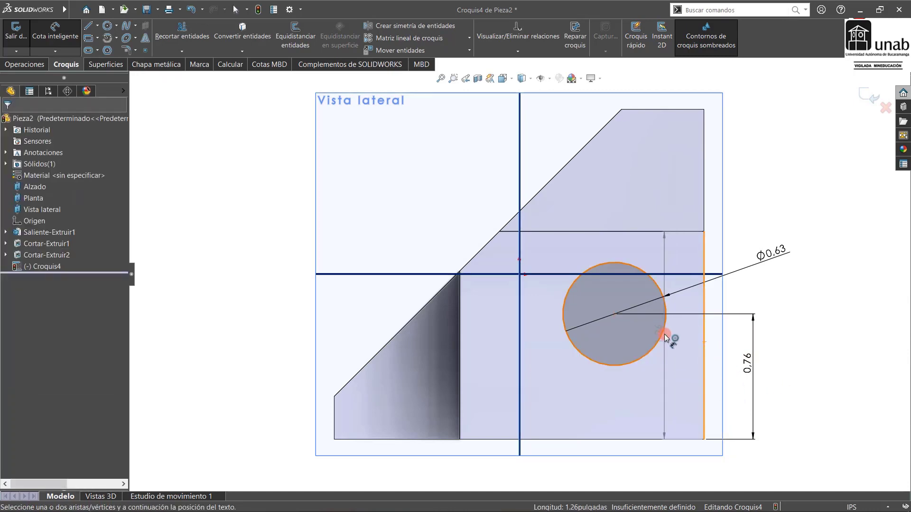
left_click(665, 334)
left_click(650, 472)
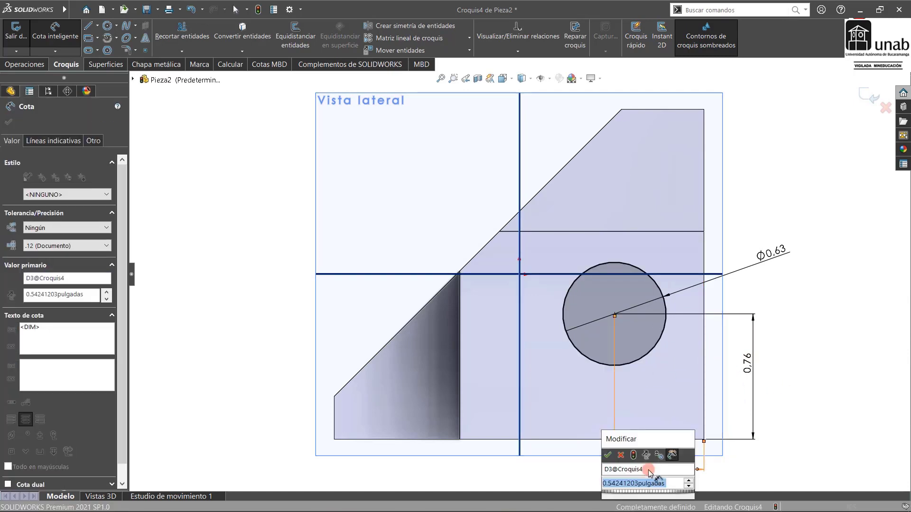
type("0.6")
key("Return")
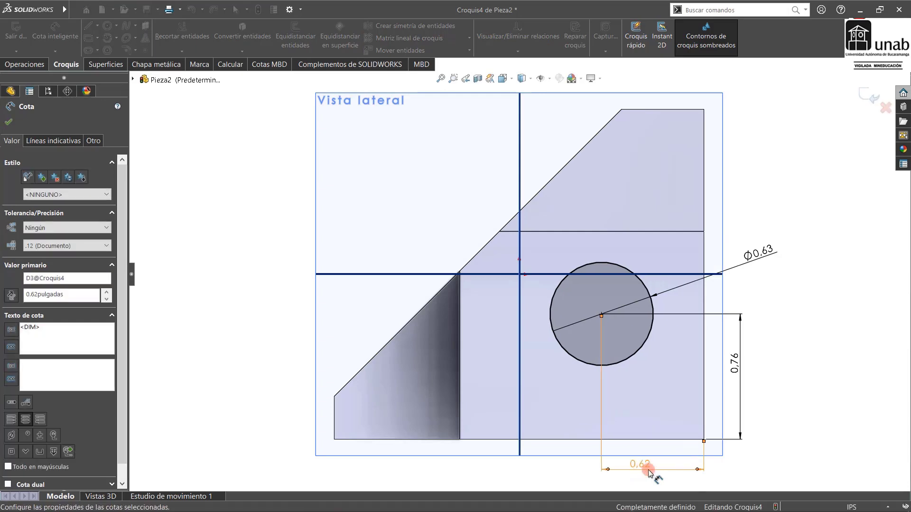
key("Escape")
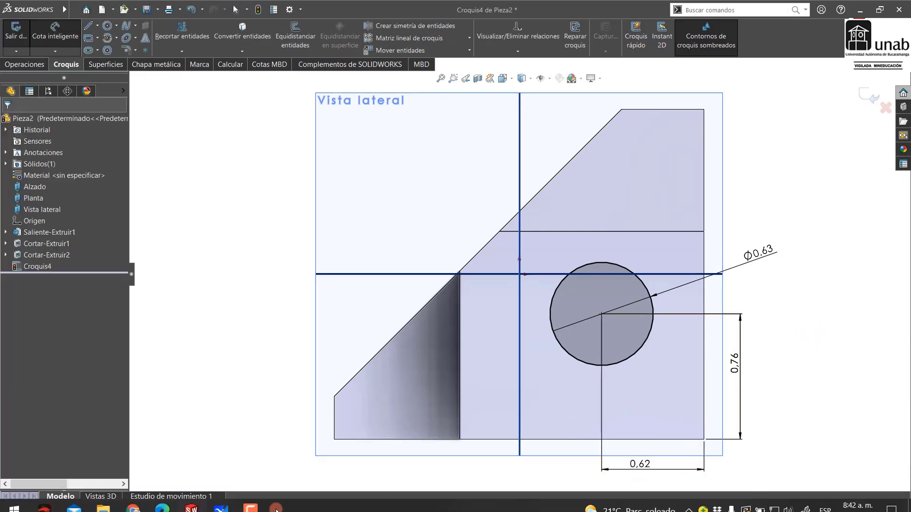
Compare the hole sketch with the Whiteboard drawing, examine the hole's depth callout there, and return to SOLIDWORKS.
left_click(221, 509)
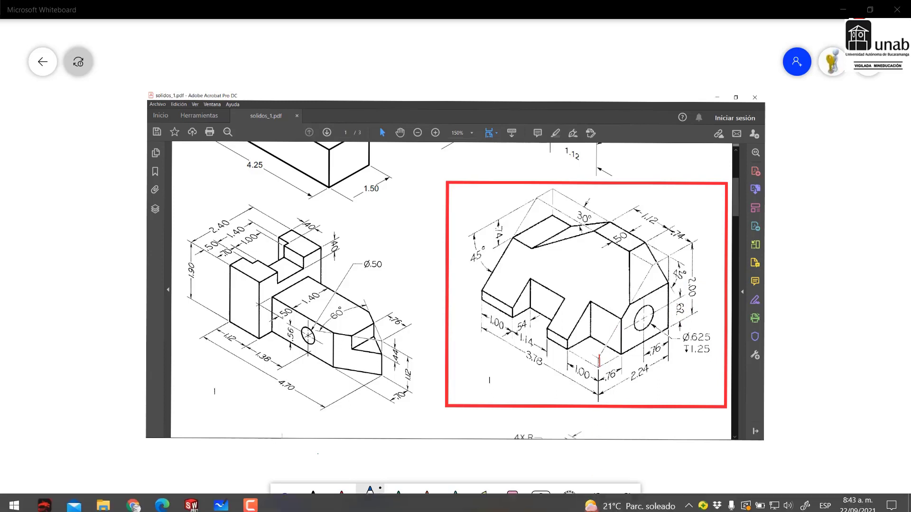
mouse_move(225, 508)
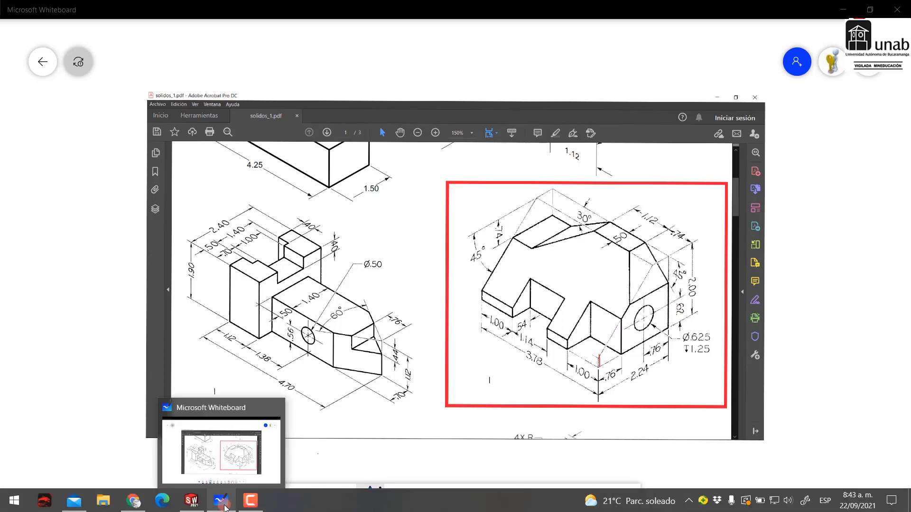
left_click(192, 502)
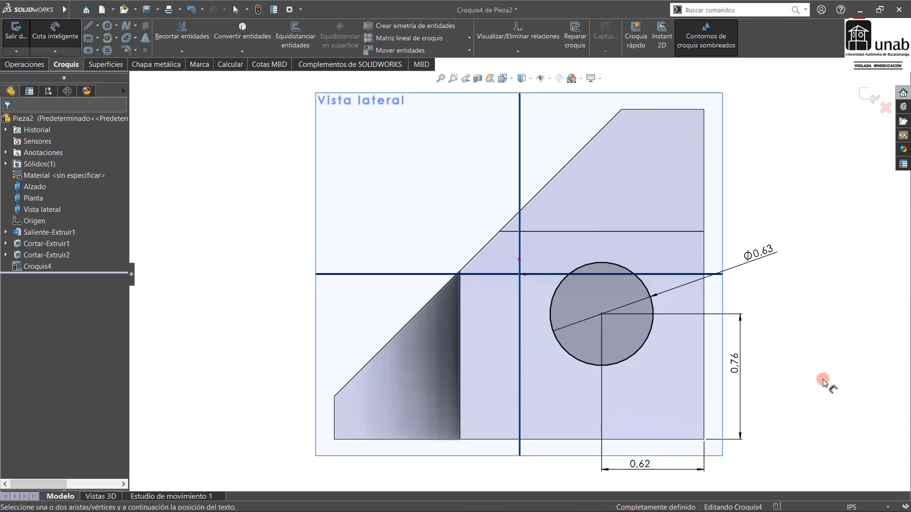
key("ctrl+7")
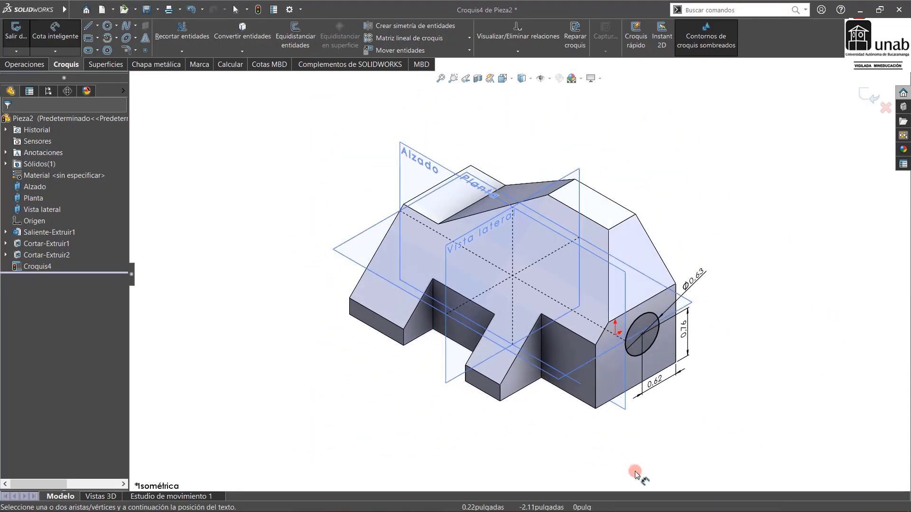
left_click(221, 500)
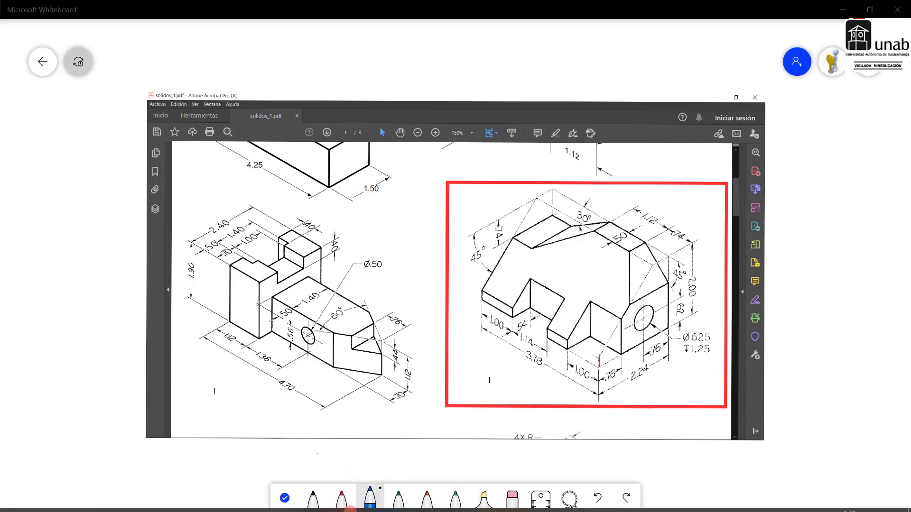
mouse_move(228, 507)
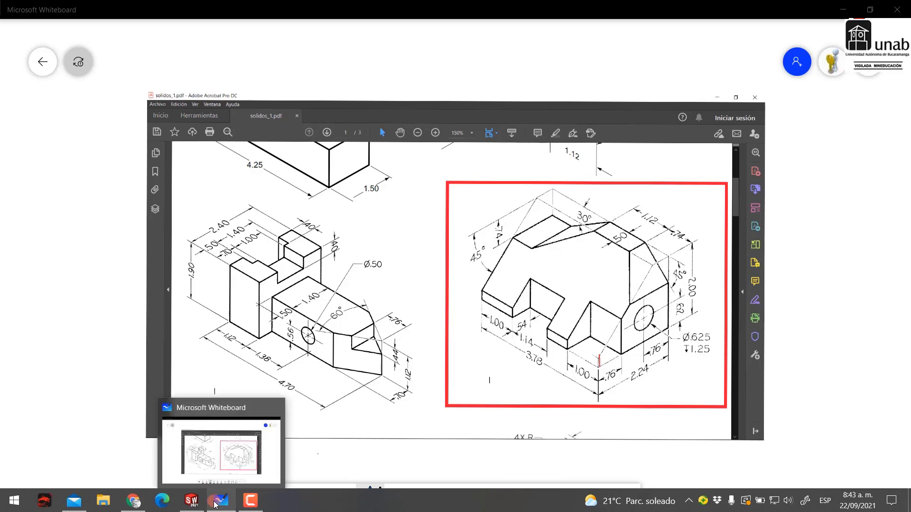
key("alt+Tab")
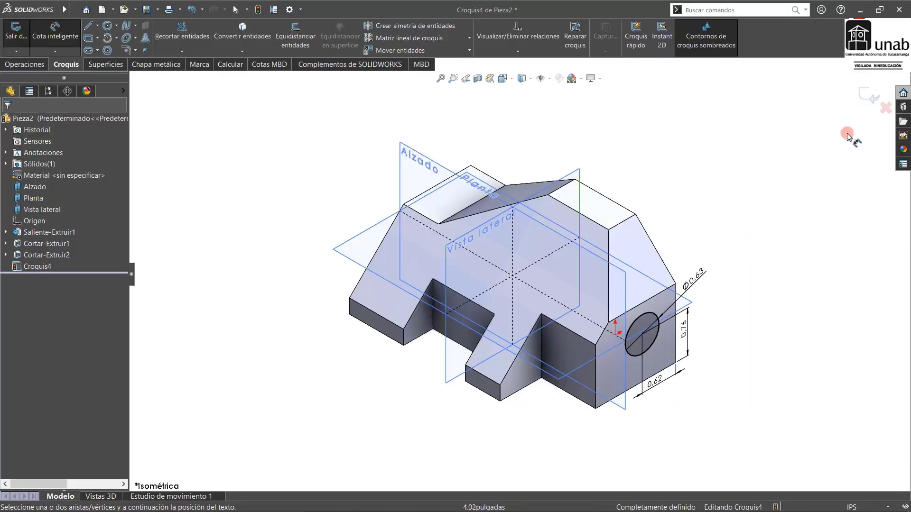
Finish the circle sketch and cut the hole 1.25 inches deep into the part's right end face.
left_click(864, 98)
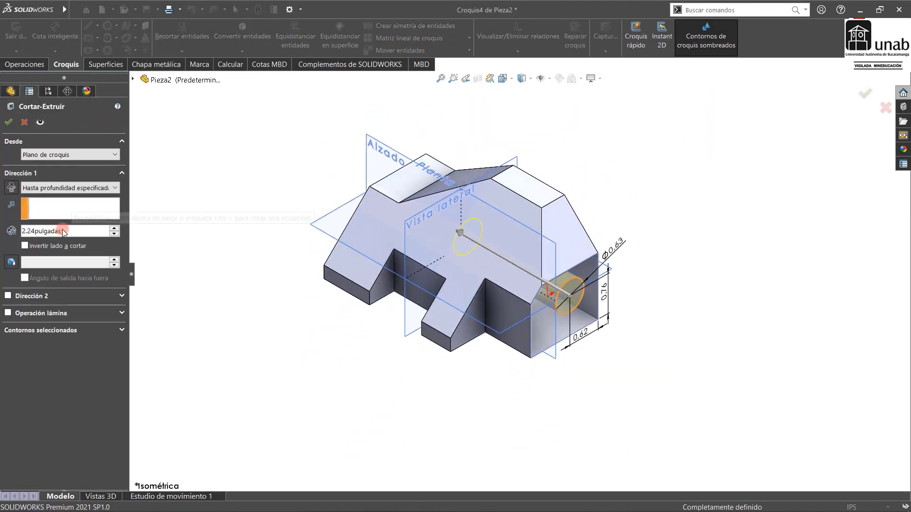
left_click(64, 232)
type("2")
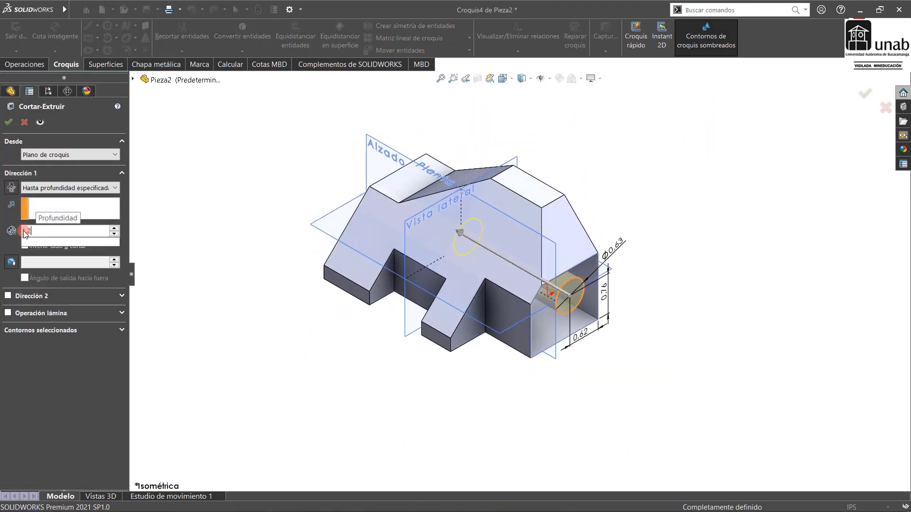
type("5")
left_click(12, 125)
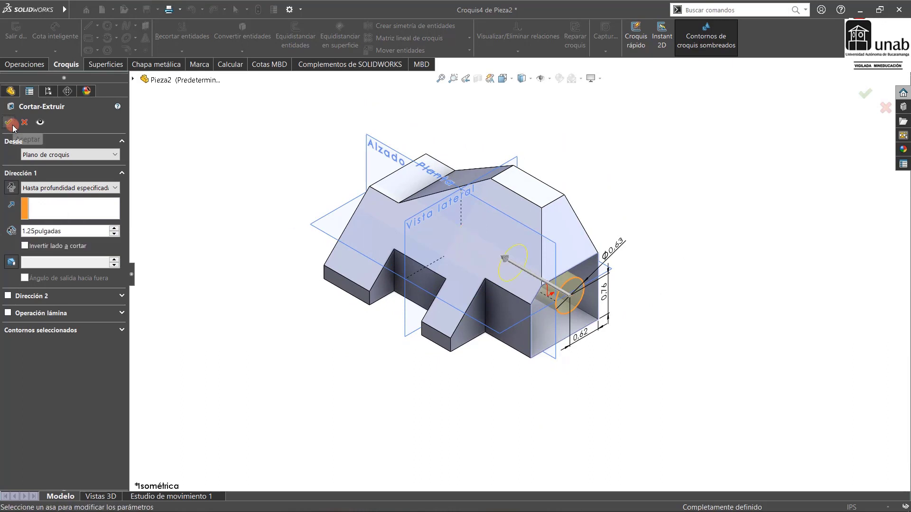
left_click(302, 124)
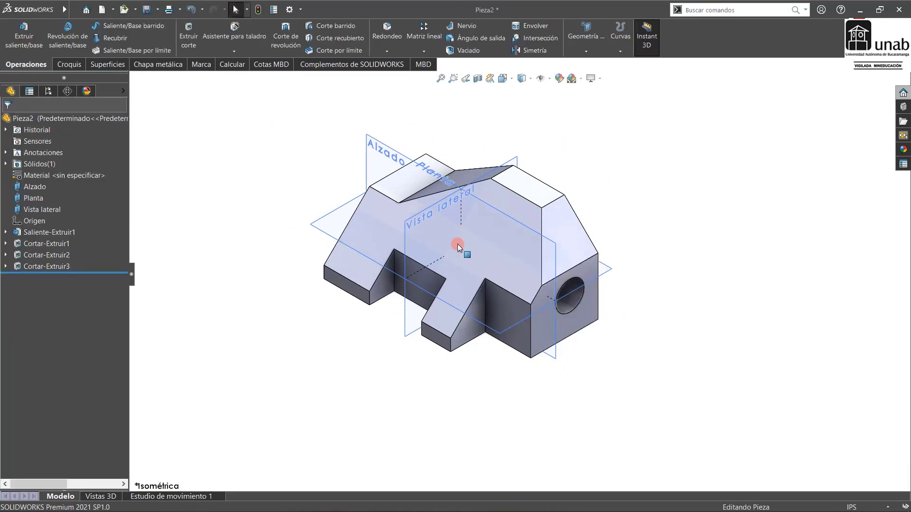
Display the whole part as a wireframe with hidden lines visible to inspect the blind hole's depth.
key("f")
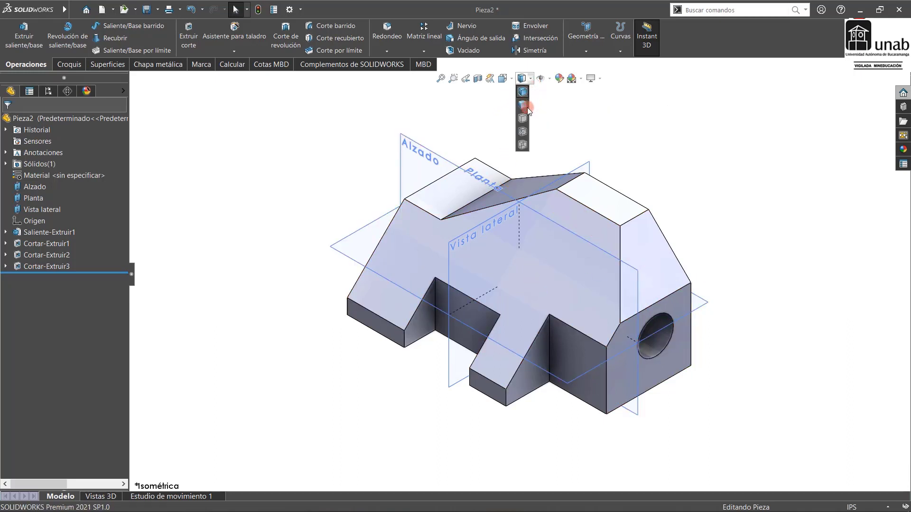
left_click(523, 133)
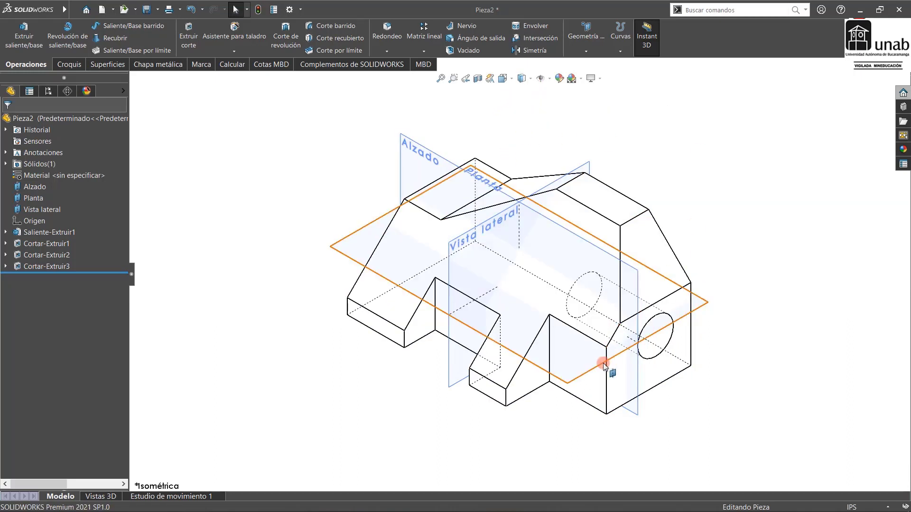
key("ctrl+1")
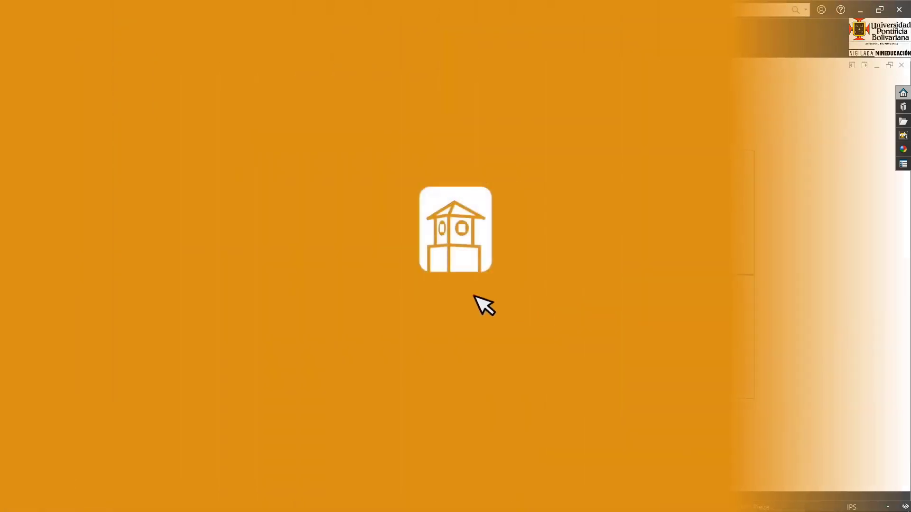